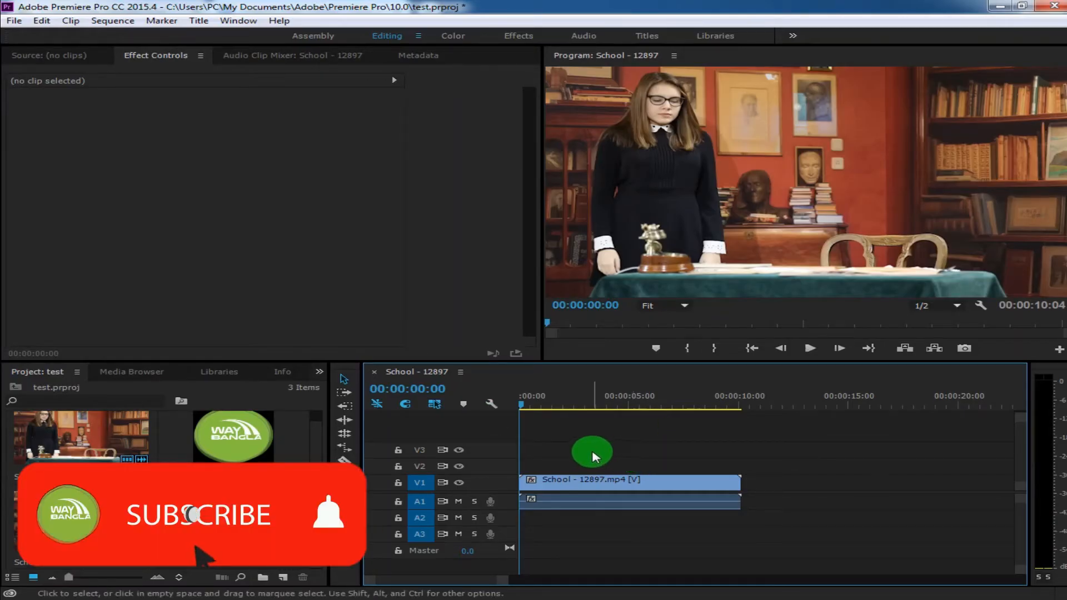
Create a new default still title named Title 02 and reposition its editing window
{"action": "left_click", "coordinate": [201, 21]}
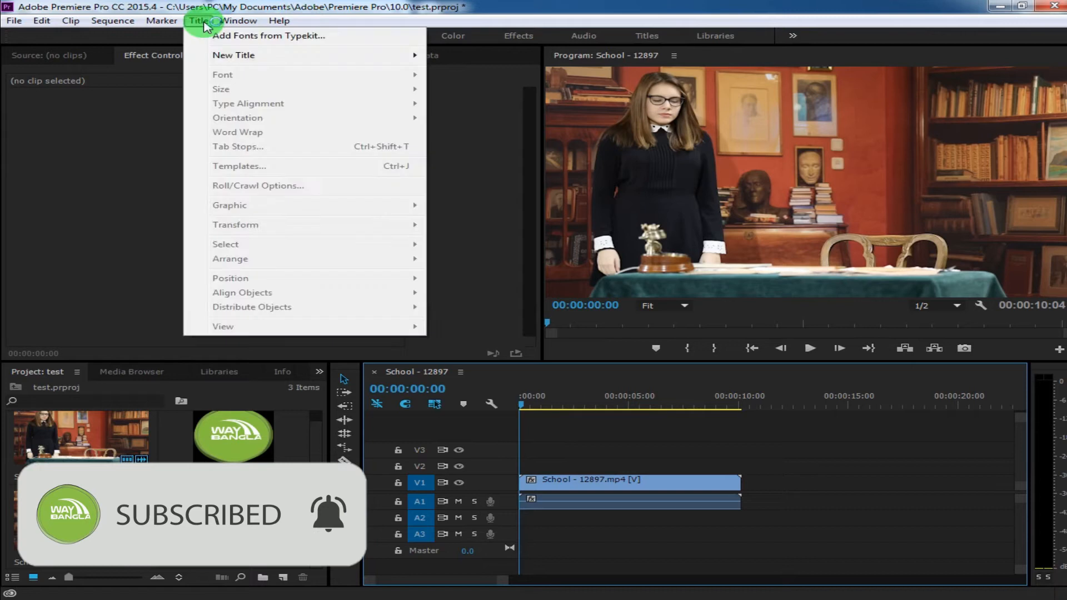
{"action": "mouse_move", "coordinate": [220, 55]}
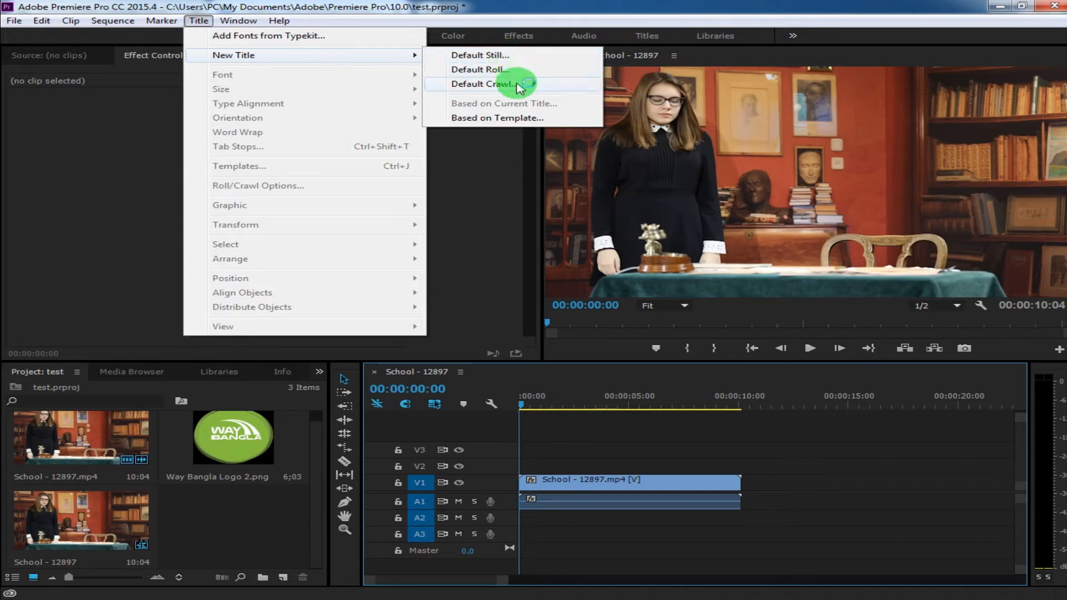
{"action": "left_click", "coordinate": [500, 57]}
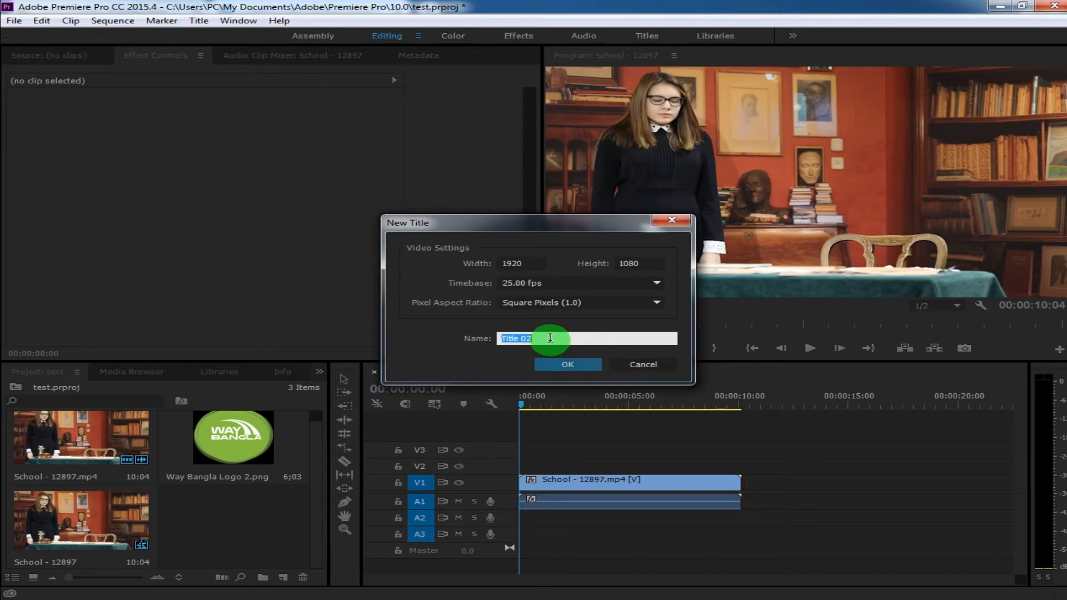
{"action": "left_click_drag", "start_coordinate": [541, 338], "coordinate": [505, 339]}
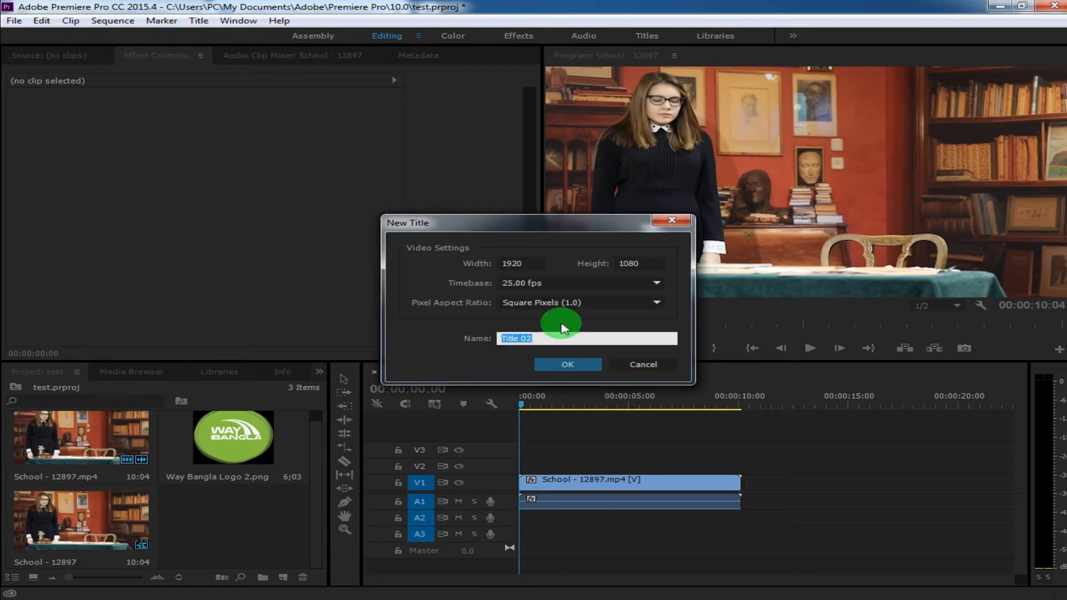
{"action": "left_click", "coordinate": [577, 366]}
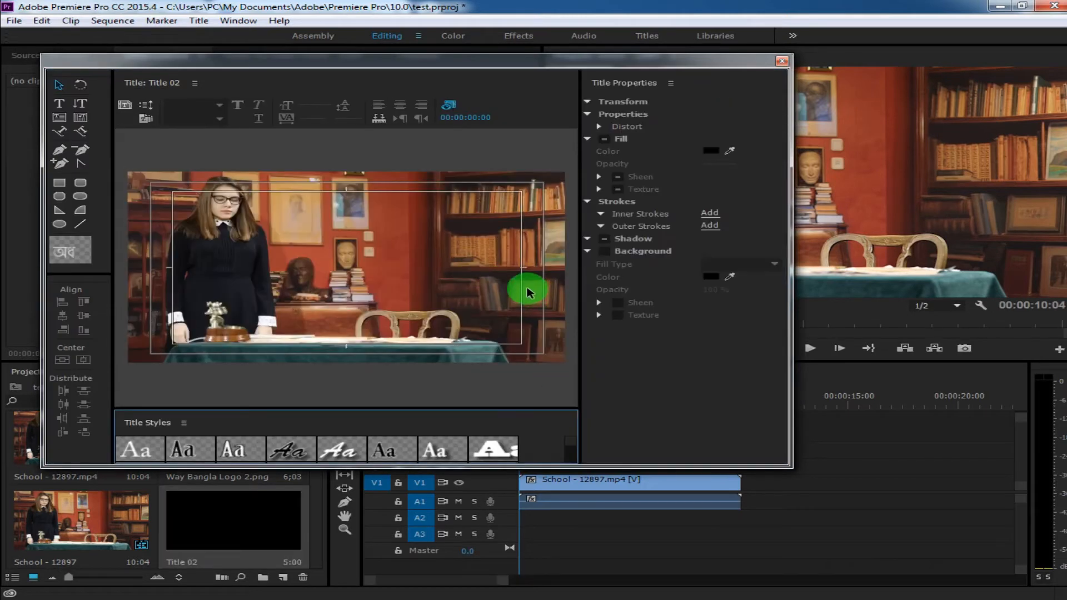
{"action": "left_click_drag", "start_coordinate": [390, 66], "coordinate": [485, 65]}
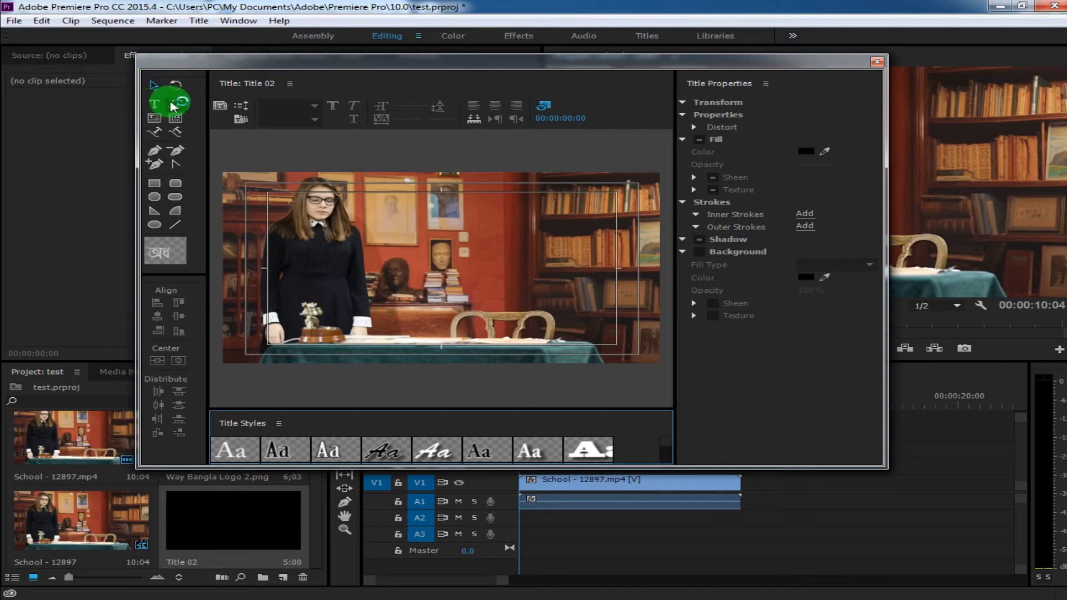
Add horizontal text reading "Hallo Bangla" over the woman in the frame, using the Adobe Garamond Pro font
{"action": "left_click", "coordinate": [155, 106]}
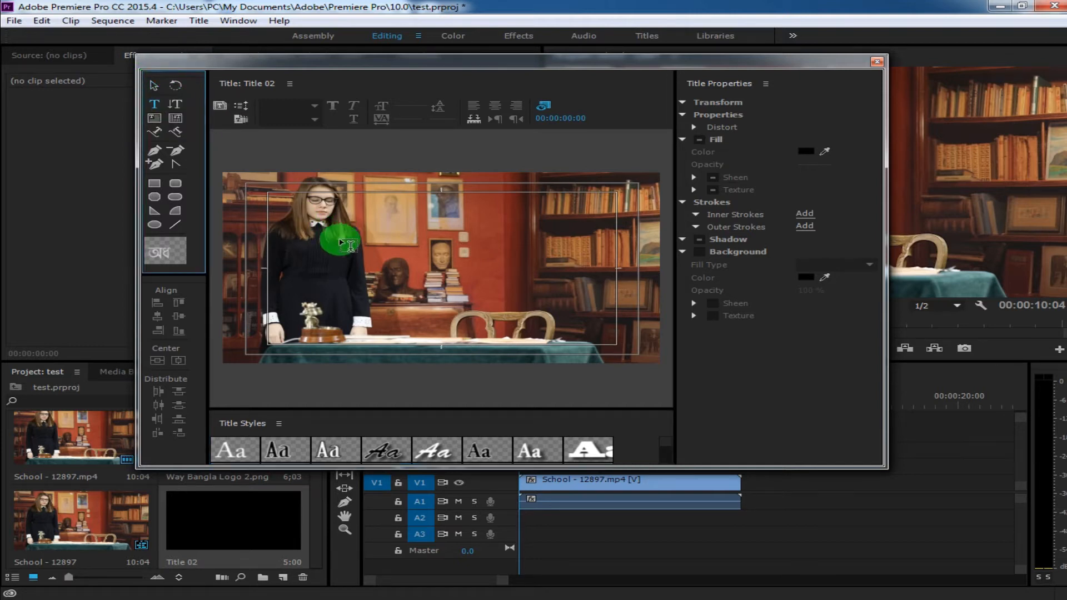
{"action": "left_click", "coordinate": [313, 275]}
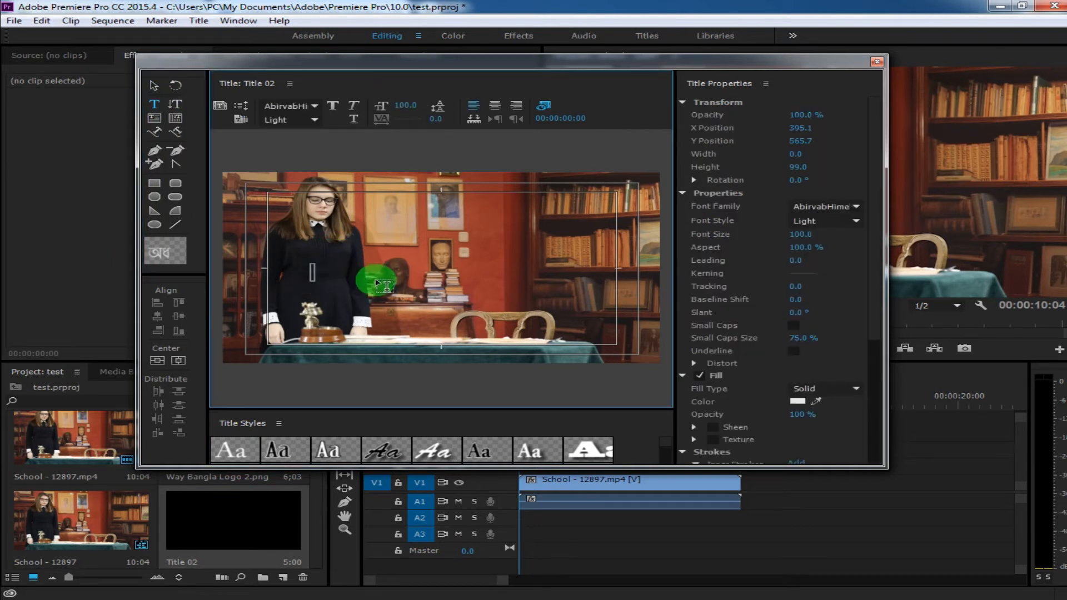
{"action": "left_click", "coordinate": [315, 107]}
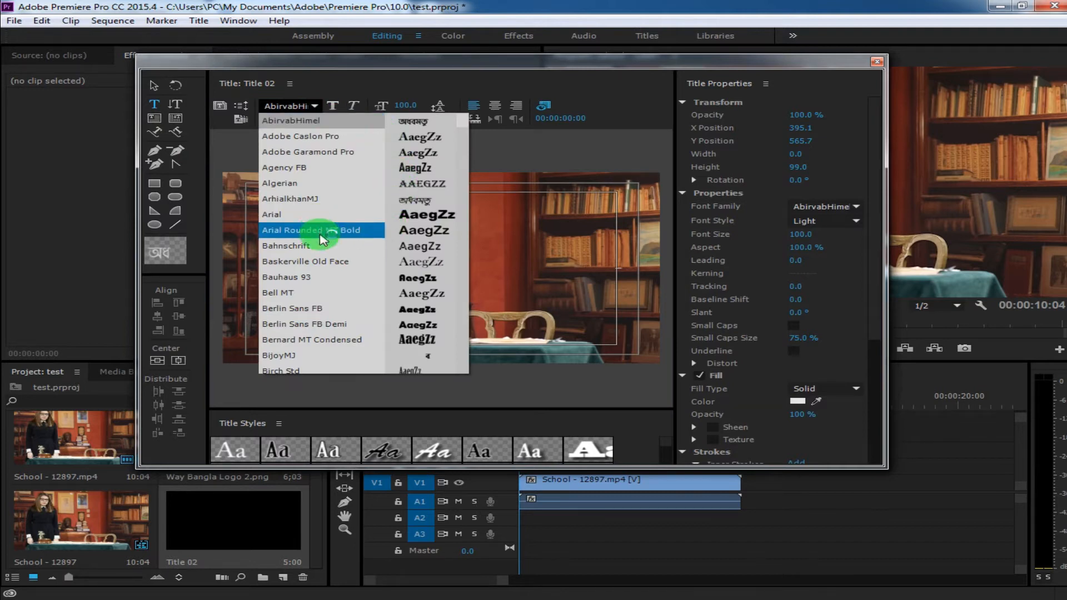
{"action": "scroll", "coordinate": [315, 287], "scroll_direction": "down", "scroll_amount": 5}
{"action": "scroll", "coordinate": [311, 282], "scroll_direction": "down", "scroll_amount": 8}
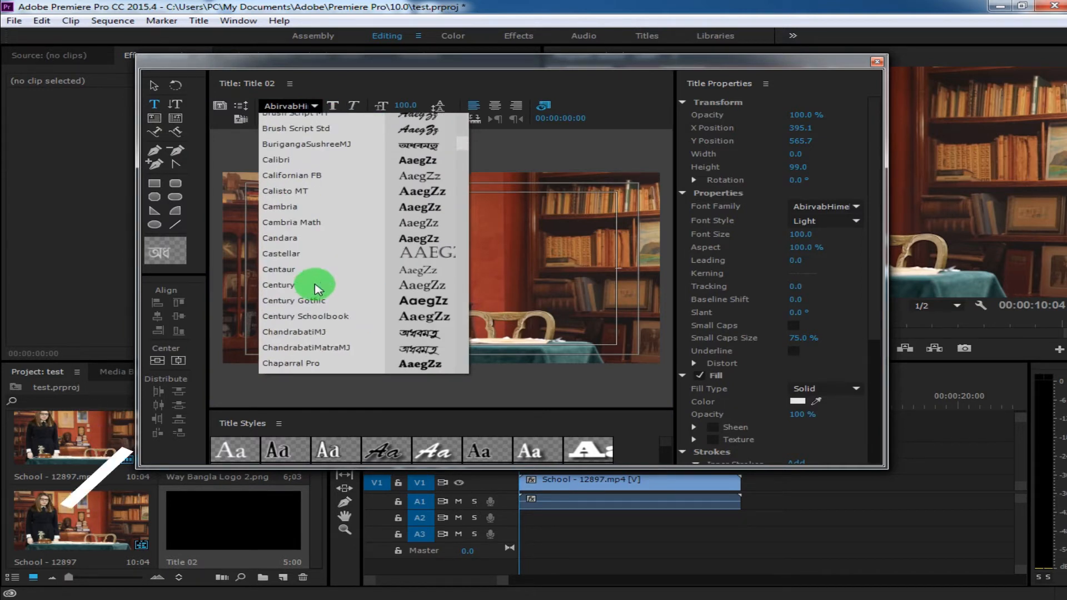
{"action": "scroll", "coordinate": [282, 298], "scroll_direction": "down", "scroll_amount": 3}
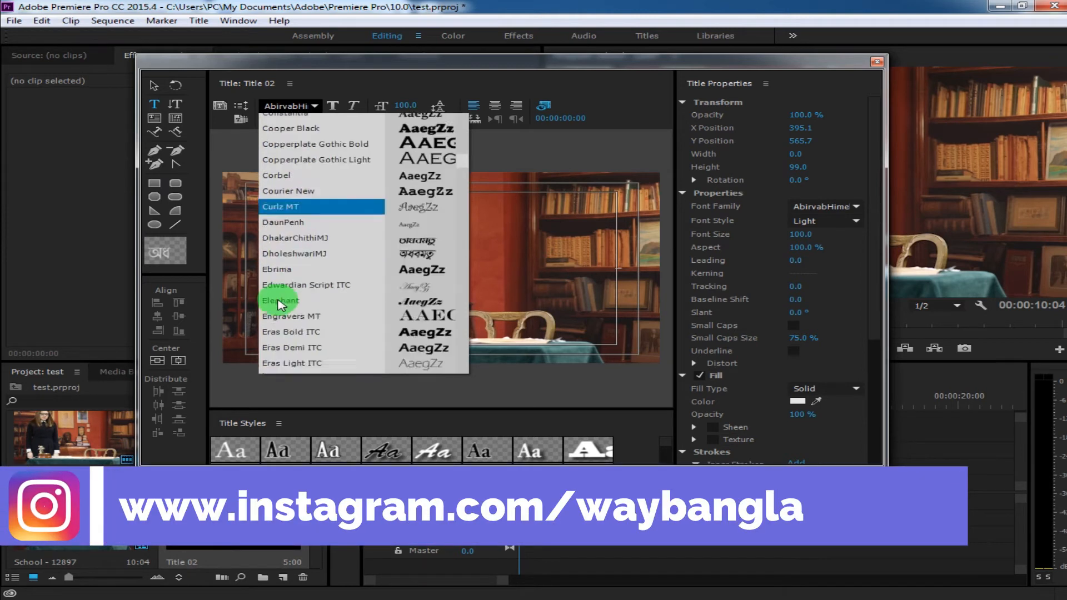
{"action": "scroll", "coordinate": [281, 293], "scroll_direction": "up", "scroll_amount": 9}
{"action": "scroll", "coordinate": [307, 281], "scroll_direction": "up", "scroll_amount": 7}
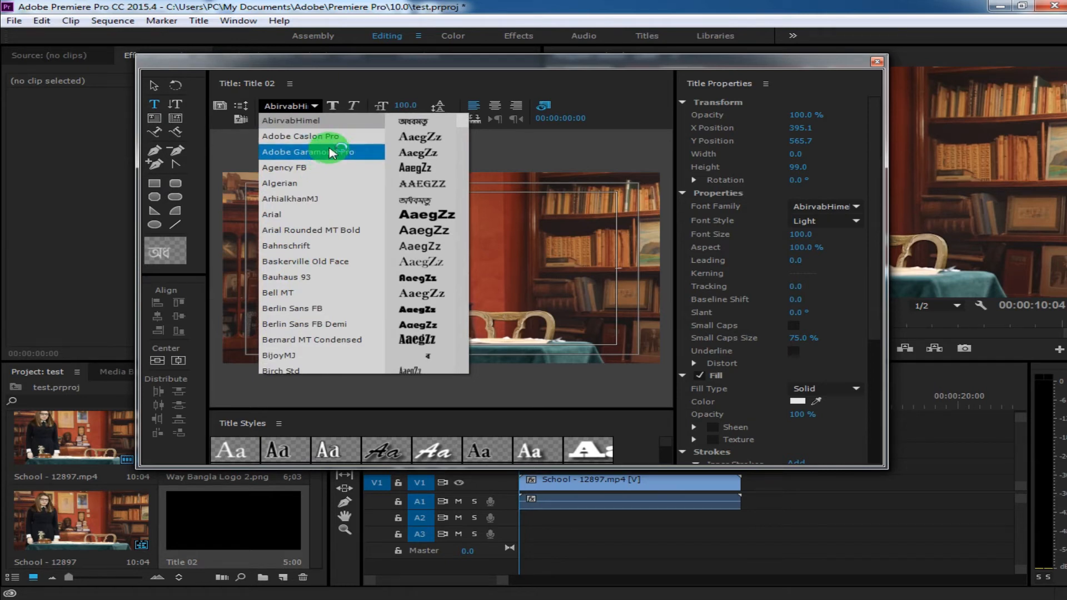
{"action": "left_click", "coordinate": [328, 155]}
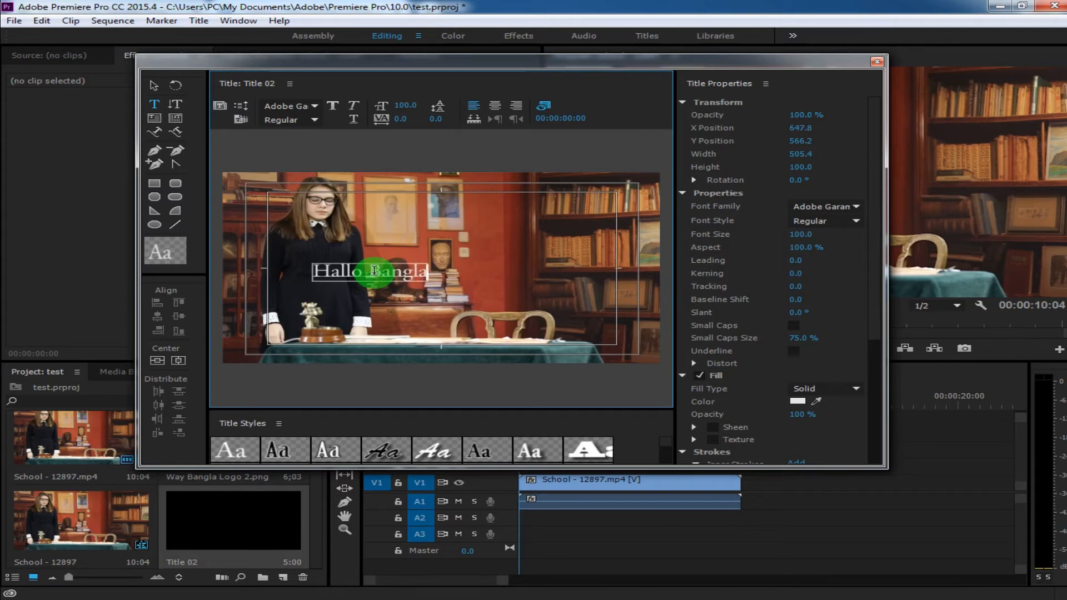
Enlarge the Hallo Bangla text across the middle of the frame to a font size of about 251
{"action": "left_click", "coordinate": [154, 85]}
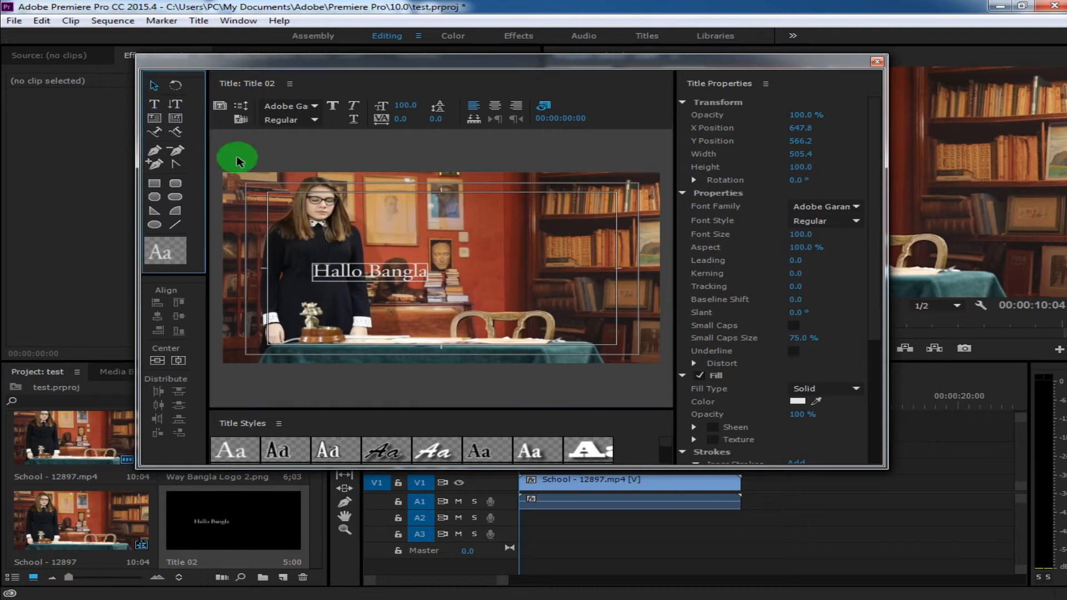
{"action": "left_click_drag", "start_coordinate": [431, 282], "coordinate": [488, 279]}
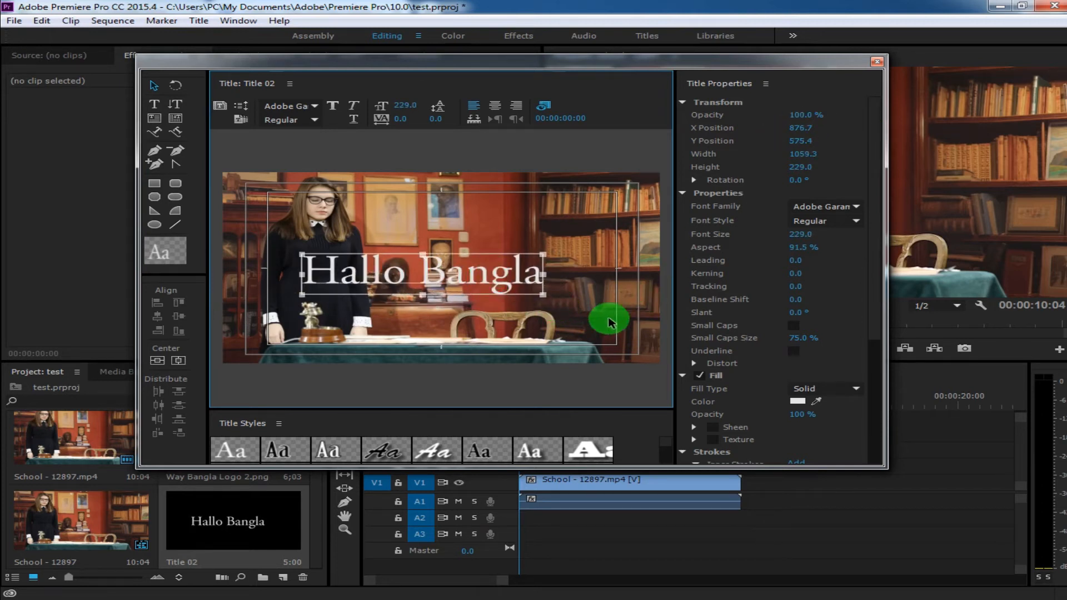
{"action": "left_click_drag", "start_coordinate": [543, 295], "coordinate": [567, 302]}
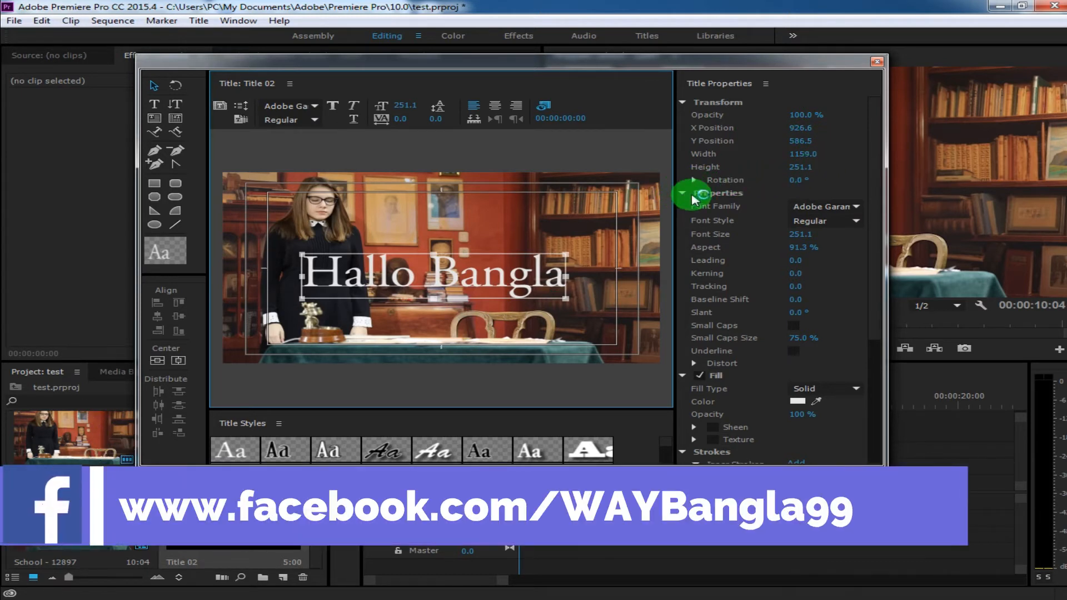
Try the Bold Italic style on the Hallo Bangla text and settle on the Bold font style
{"action": "left_click", "coordinate": [859, 218]}
{"action": "left_click", "coordinate": [851, 234]}
{"action": "left_click", "coordinate": [859, 222]}
{"action": "left_click", "coordinate": [856, 250]}
{"action": "left_click", "coordinate": [859, 222]}
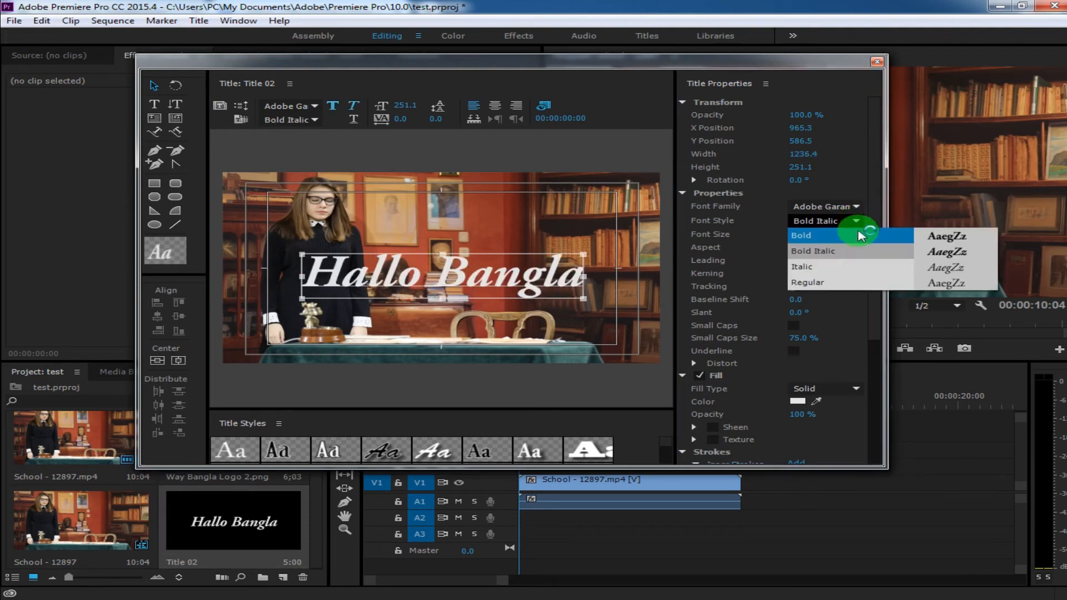
{"action": "left_click", "coordinate": [858, 235]}
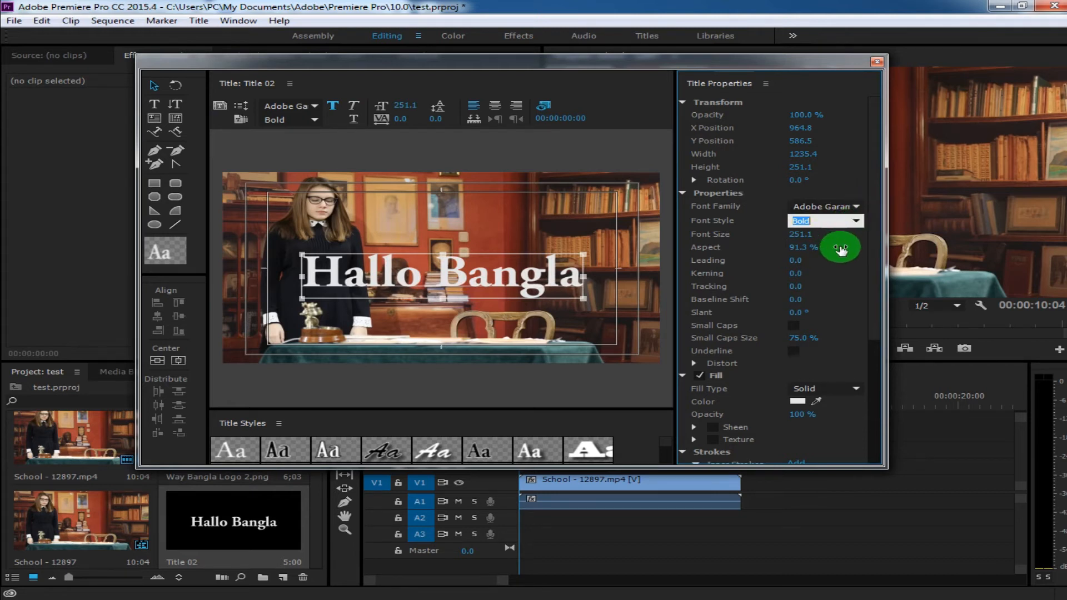
Try the Radial Gradient fill type on the Hallo Bangla text and return it to Solid
{"action": "left_click_drag", "start_coordinate": [879, 271], "coordinate": [903, 361]}
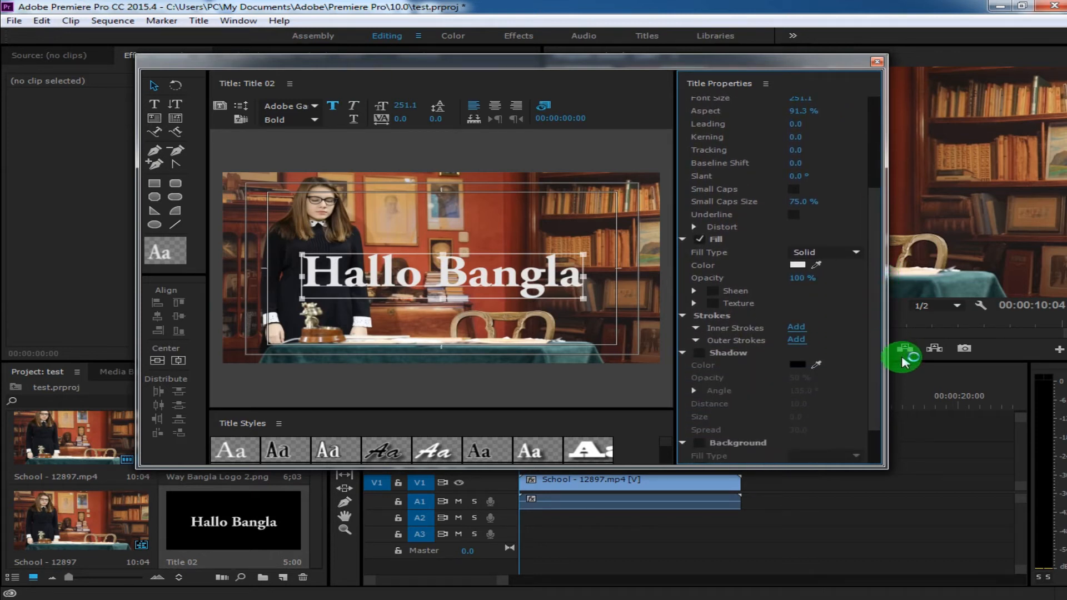
{"action": "left_click", "coordinate": [811, 259]}
{"action": "left_click", "coordinate": [853, 270]}
{"action": "left_click", "coordinate": [845, 254]}
{"action": "left_click", "coordinate": [850, 296]}
{"action": "left_click", "coordinate": [845, 254]}
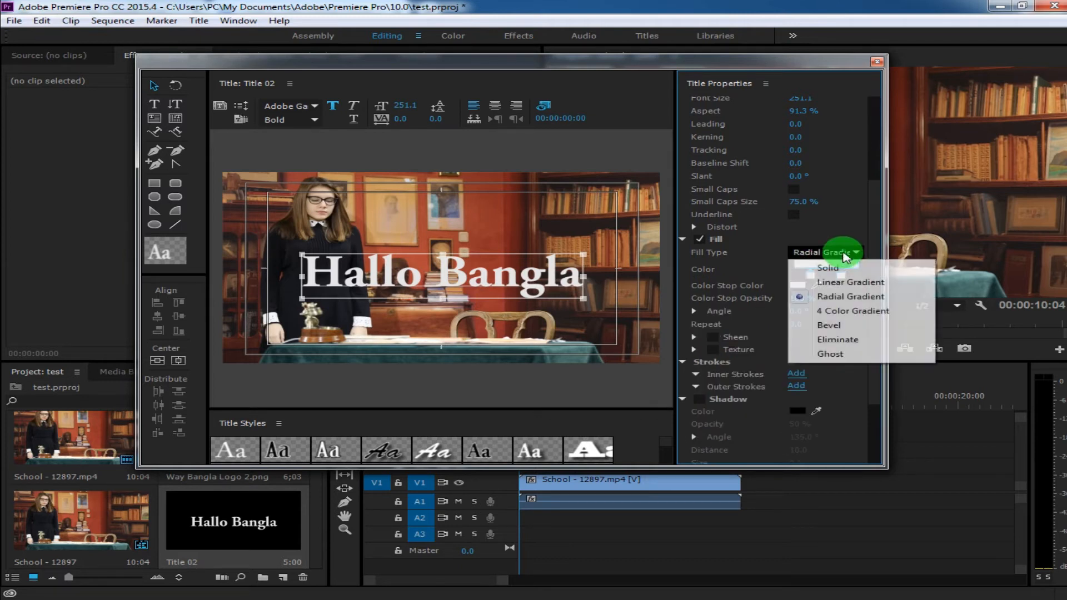
{"action": "left_click", "coordinate": [829, 268]}
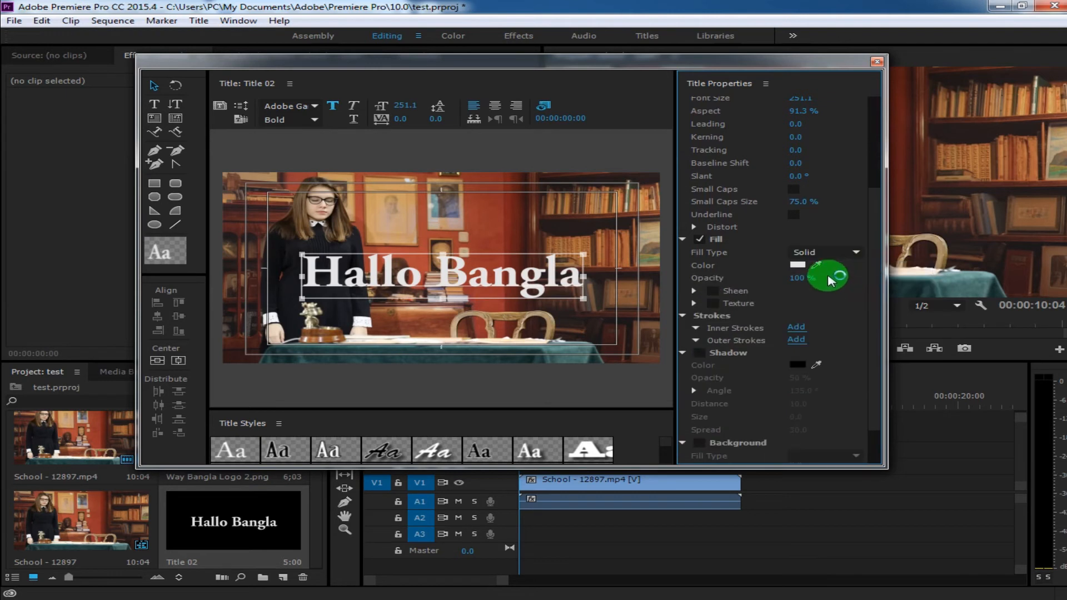
Enable the shadow on the Hallo Bangla text, set its opacity to 100% and adjust its angle
{"action": "left_click", "coordinate": [701, 354]}
{"action": "left_click", "coordinate": [788, 381]}
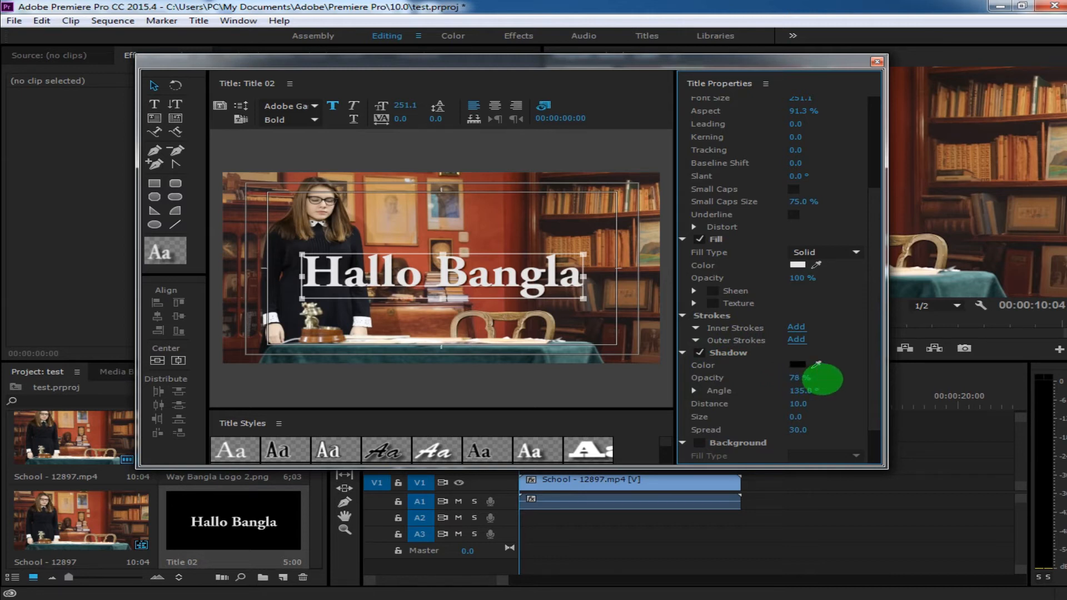
{"action": "mouse_move", "coordinate": [816, 392]}
{"action": "left_mouse_down"}
{"action": "mouse_move", "coordinate": [828, 393]}
{"action": "mouse_move", "coordinate": [678, 401]}
{"action": "mouse_move", "coordinate": [869, 398]}
{"action": "mouse_move", "coordinate": [827, 403]}
{"action": "left_mouse_up"}
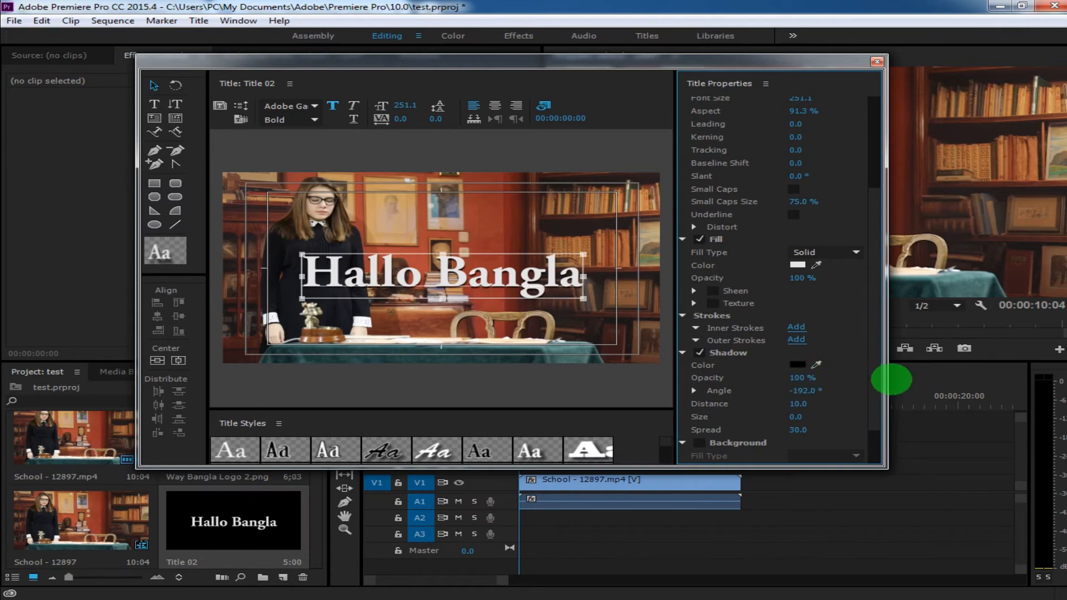
{"action": "left_click_drag", "start_coordinate": [757, 395], "coordinate": [858, 427]}
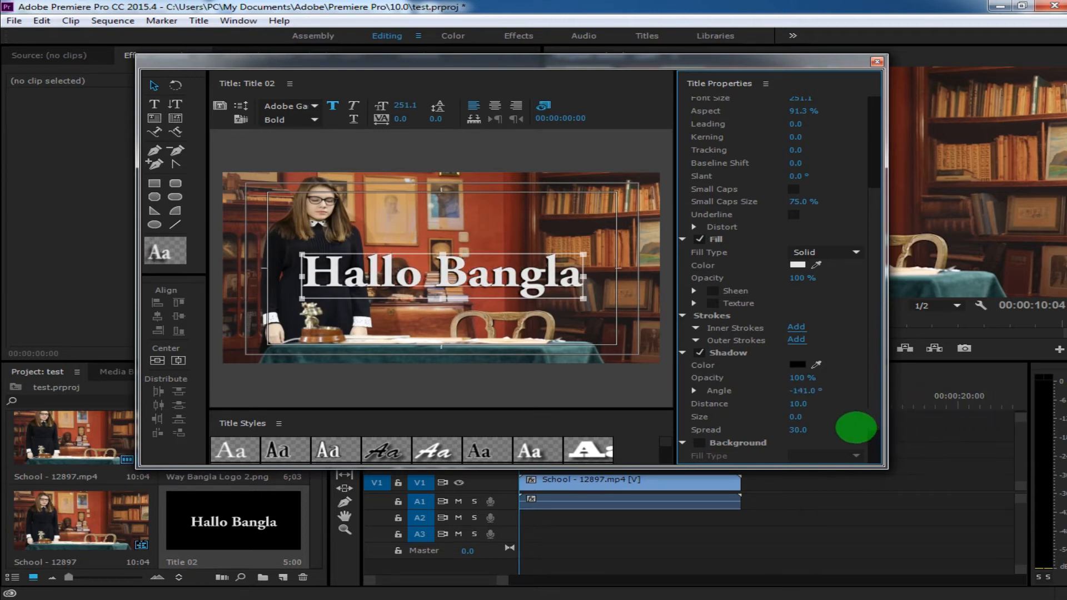
View the shadow's colour choices without changing the colour, and disable the text shadow
{"action": "left_click", "coordinate": [806, 365]}
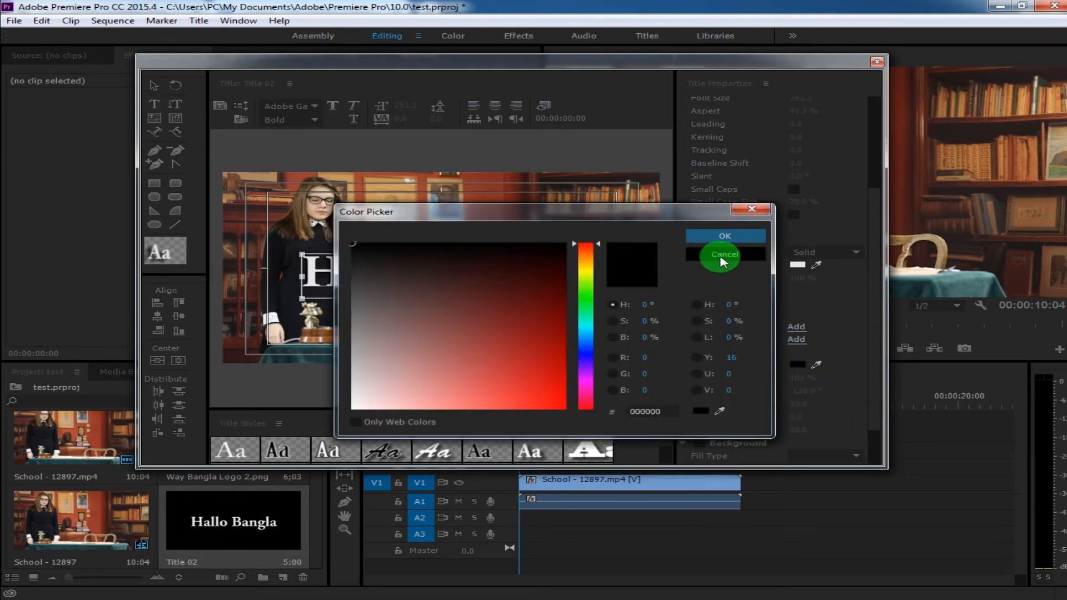
{"action": "left_click", "coordinate": [725, 257]}
{"action": "left_click", "coordinate": [707, 354]}
{"action": "left_click", "coordinate": [700, 354]}
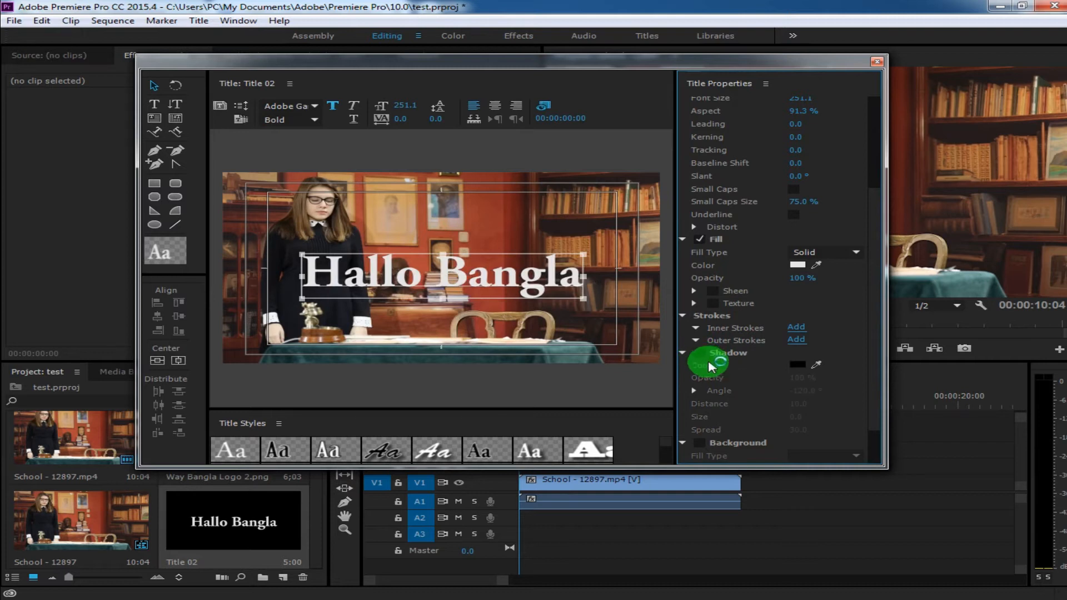
Try a solid dark yellow background behind the title and disable the background again
{"action": "scroll", "coordinate": [763, 391], "scroll_direction": "down", "scroll_amount": 1}
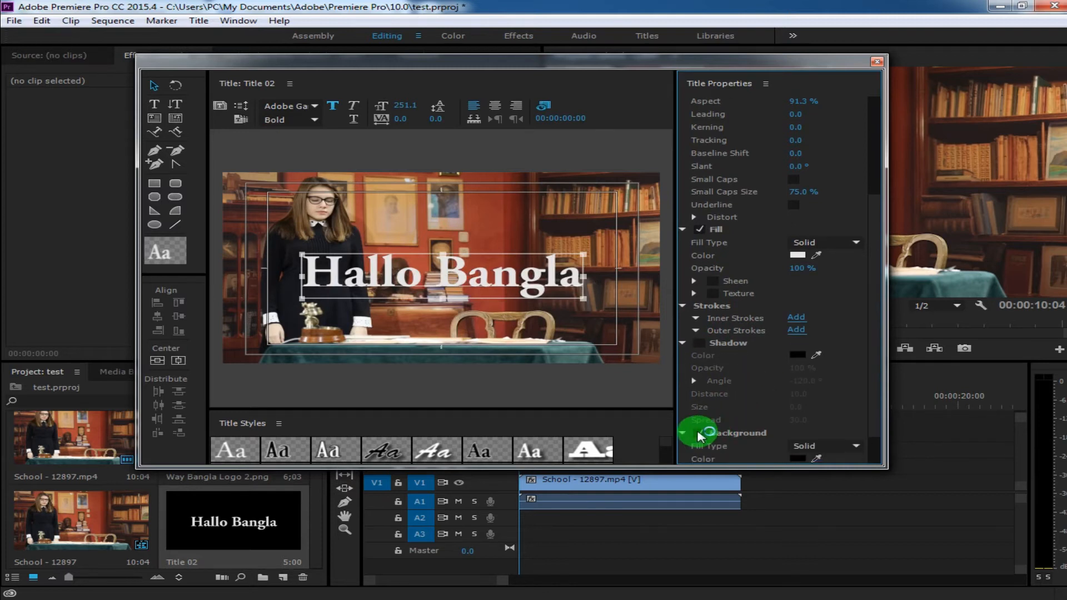
{"action": "left_click", "coordinate": [700, 433]}
{"action": "scroll", "coordinate": [808, 417], "scroll_direction": "down", "scroll_amount": 1}
{"action": "scroll", "coordinate": [807, 425], "scroll_direction": "down", "scroll_amount": 1}
{"action": "left_click", "coordinate": [798, 437]}
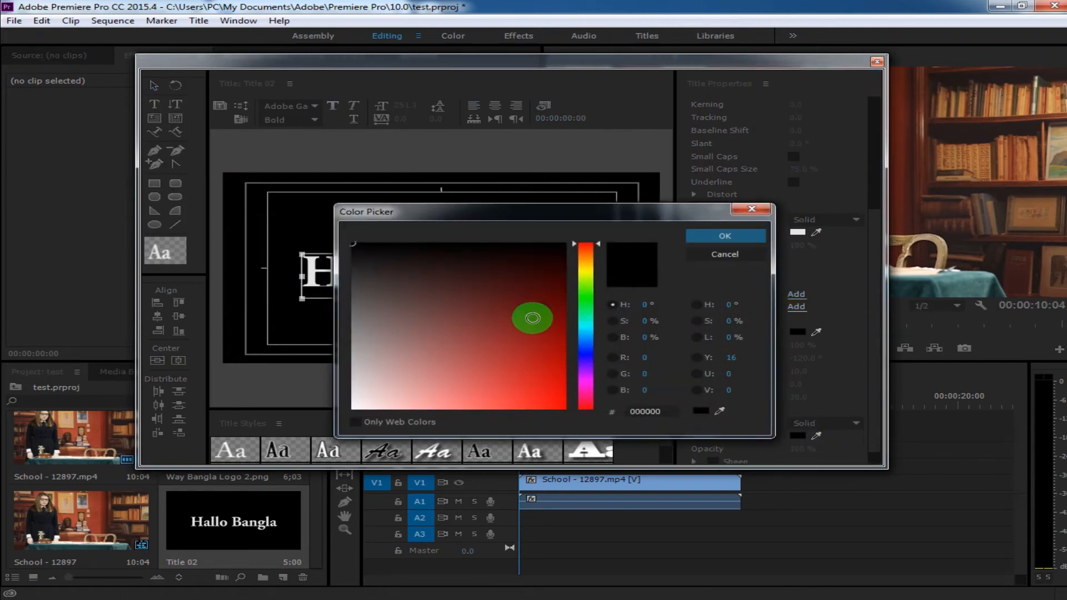
{"action": "left_click", "coordinate": [589, 271]}
{"action": "left_click_drag", "start_coordinate": [502, 254], "coordinate": [552, 280]}
{"action": "left_click", "coordinate": [705, 237]}
{"action": "left_click", "coordinate": [429, 262]}
{"action": "left_click", "coordinate": [464, 283]}
{"action": "left_click", "coordinate": [702, 411]}
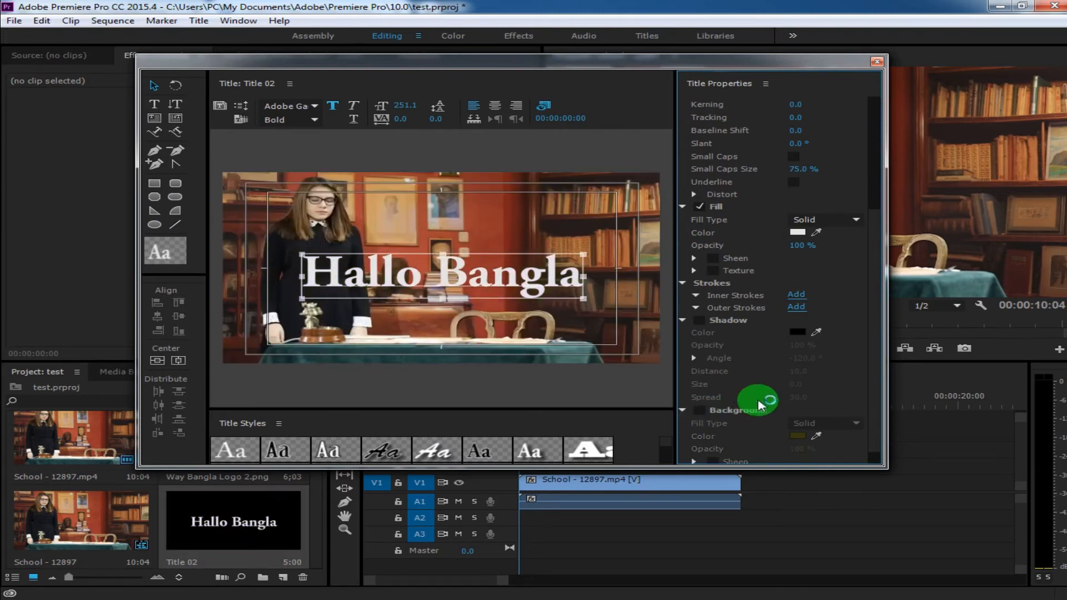
Shrink the Hallo Bangla text to a font size of about 163 and move it to the lower right of the frame
{"action": "scroll", "coordinate": [762, 389], "scroll_direction": "down", "scroll_amount": 1}
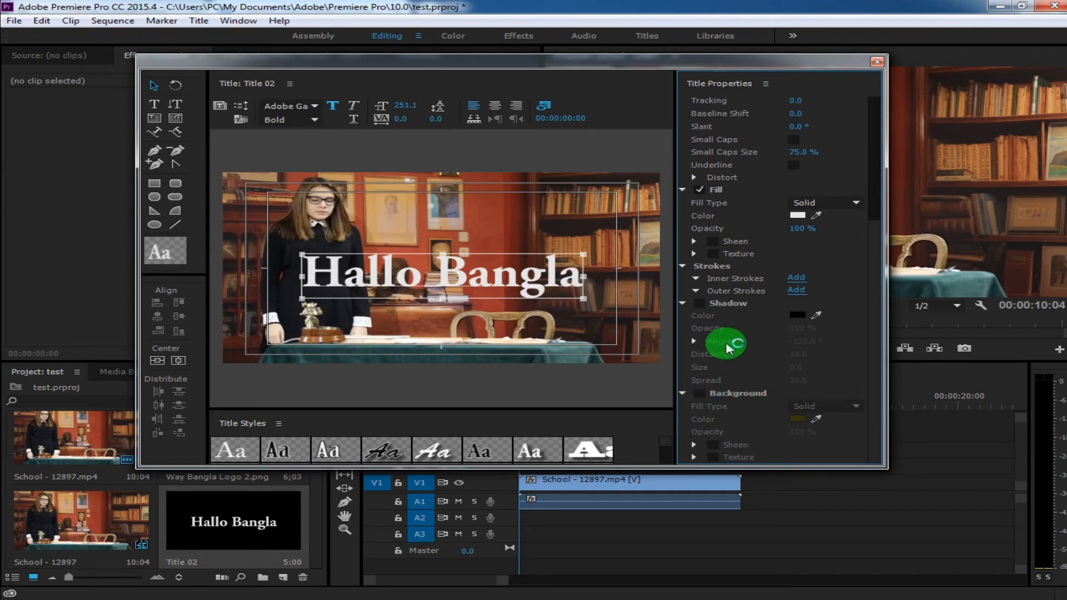
{"action": "scroll", "coordinate": [726, 345], "scroll_direction": "up", "scroll_amount": 4}
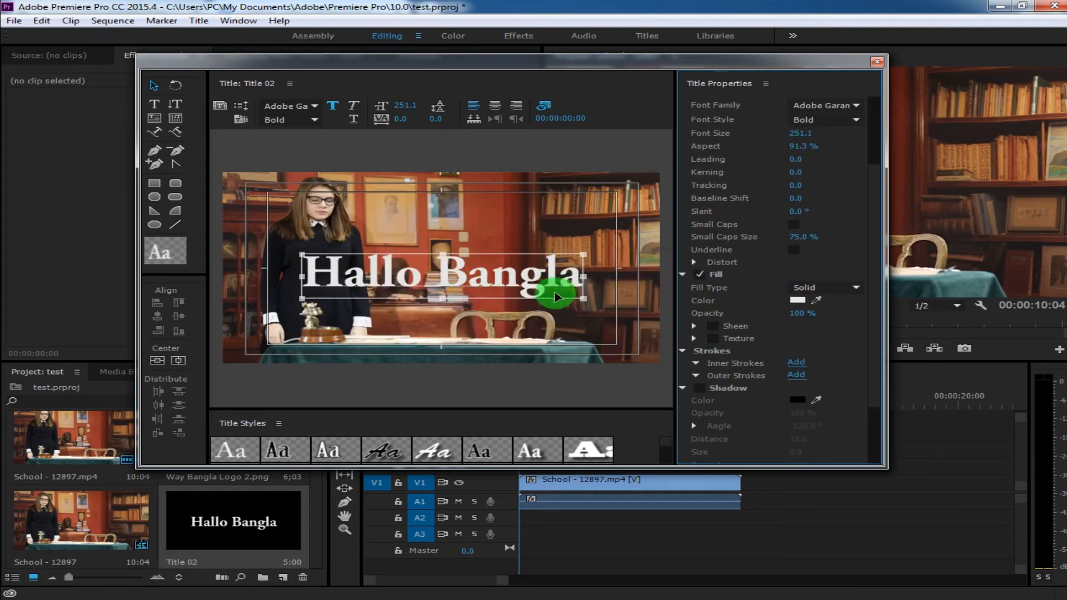
{"action": "left_click_drag", "start_coordinate": [580, 299], "coordinate": [438, 284]}
{"action": "left_click_drag", "start_coordinate": [418, 283], "coordinate": [525, 320]}
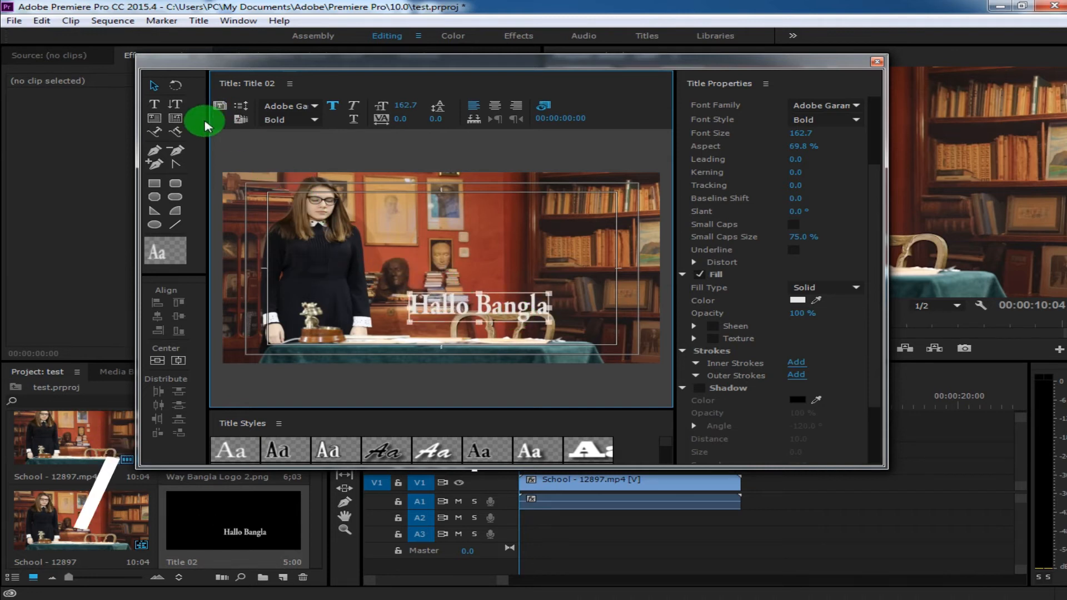
Add vertical text reading "ugubhh" and place it near the right edge of the video frame
{"action": "left_click", "coordinate": [175, 103]}
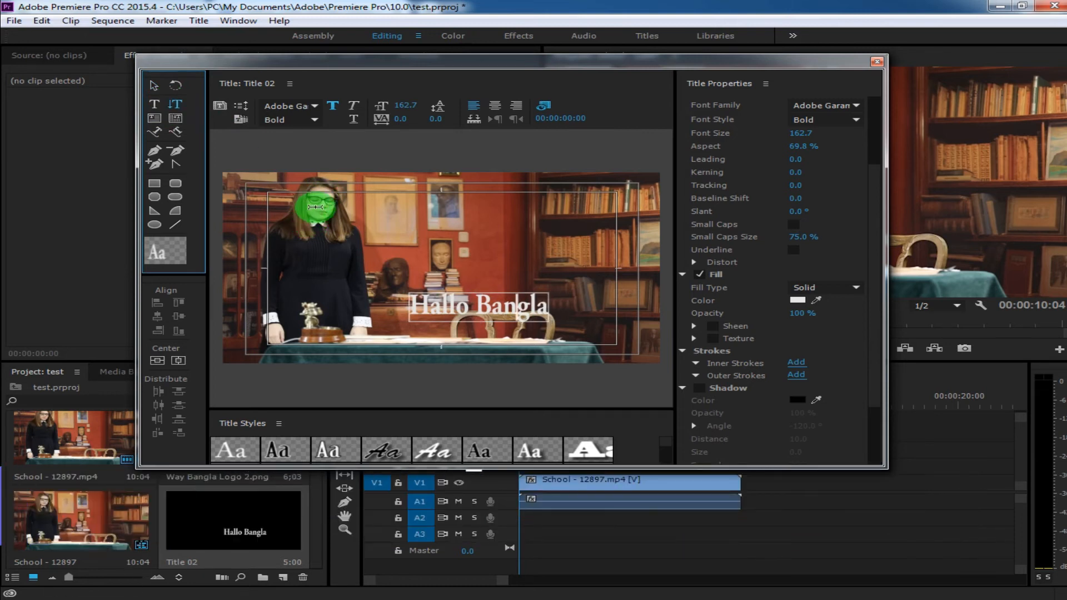
{"action": "left_click", "coordinate": [315, 207]}
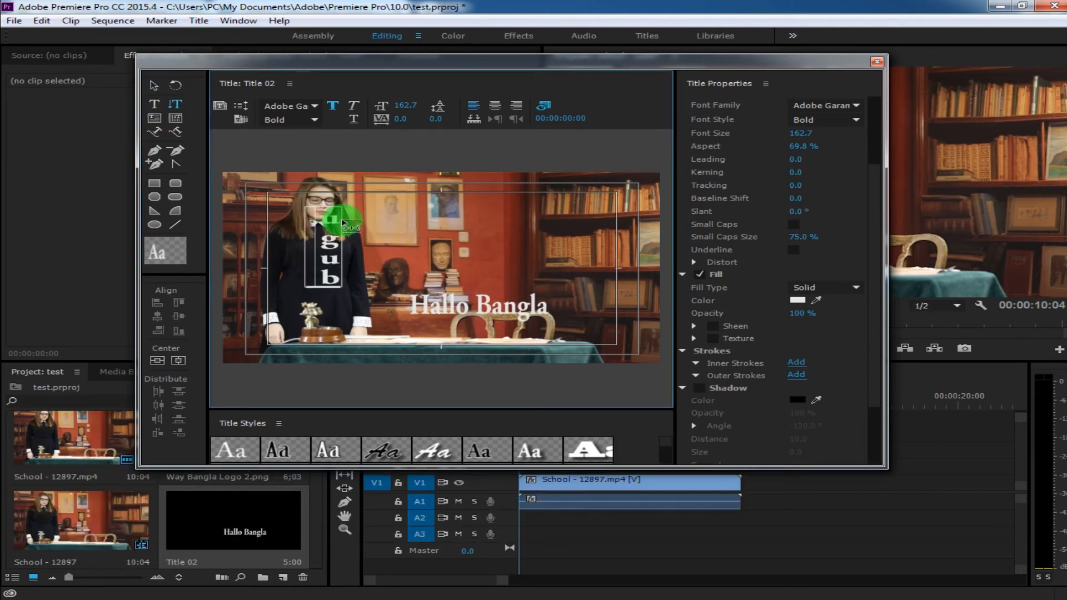
{"action": "left_click_drag", "start_coordinate": [343, 224], "coordinate": [596, 239]}
{"action": "left_click", "coordinate": [176, 106]}
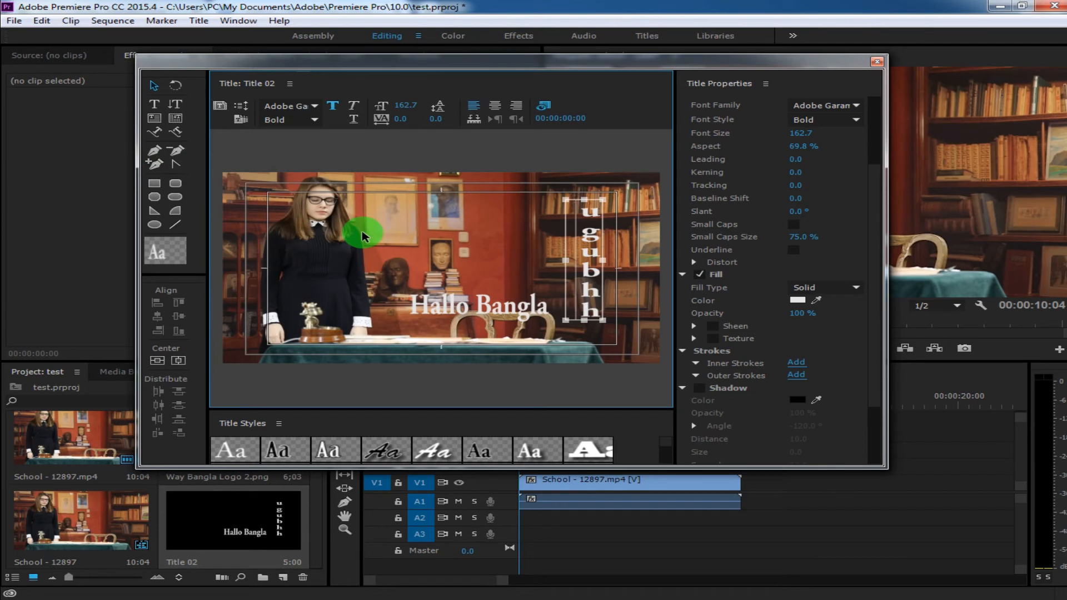
{"action": "left_click", "coordinate": [162, 119]}
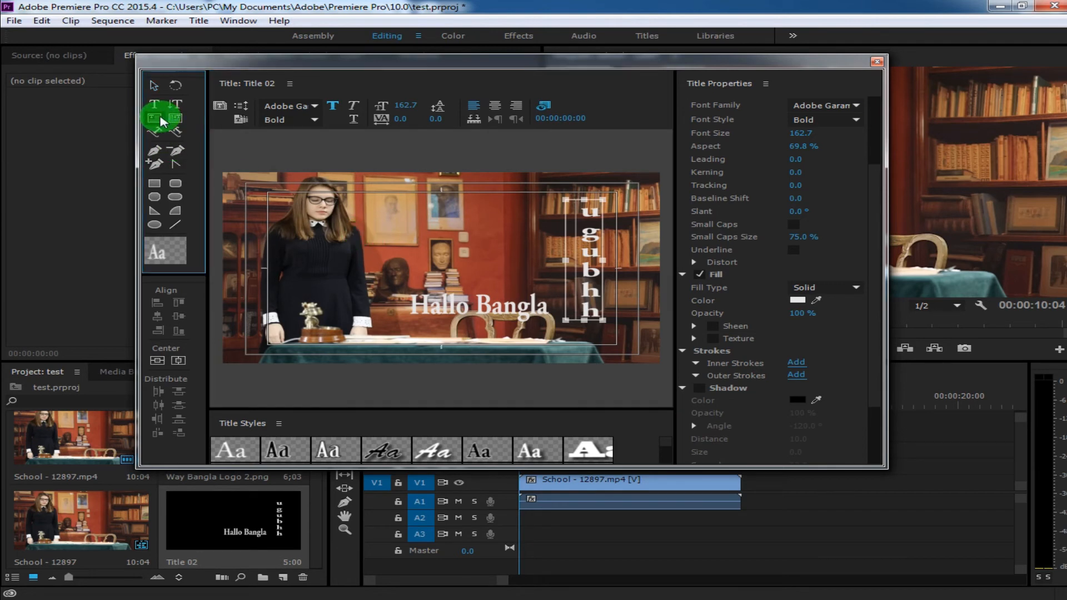
{"action": "left_click_drag", "start_coordinate": [327, 224], "coordinate": [362, 237]}
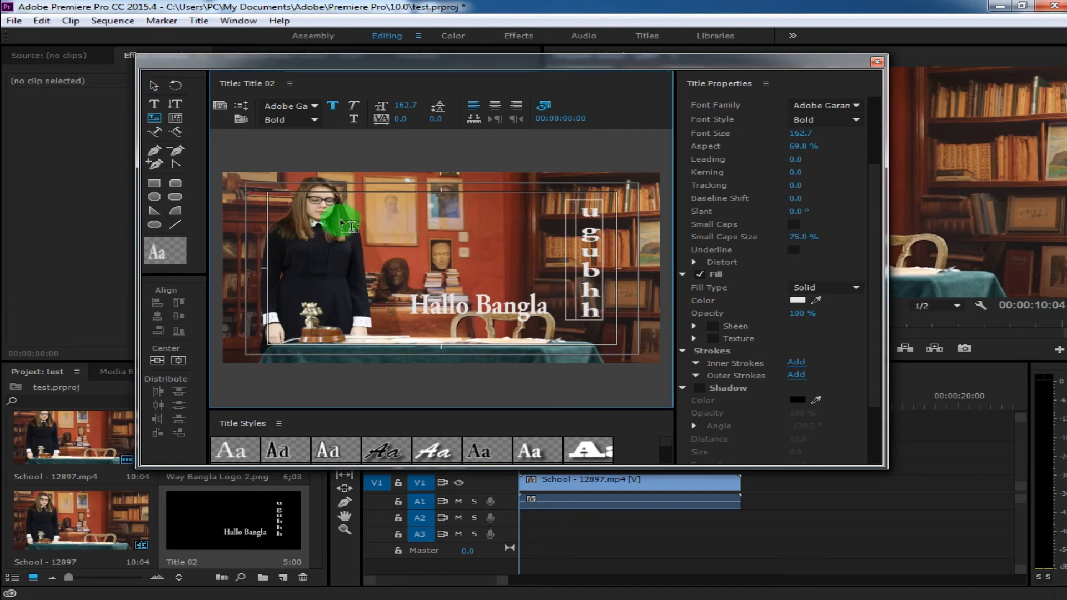
{"action": "left_click", "coordinate": [175, 118]}
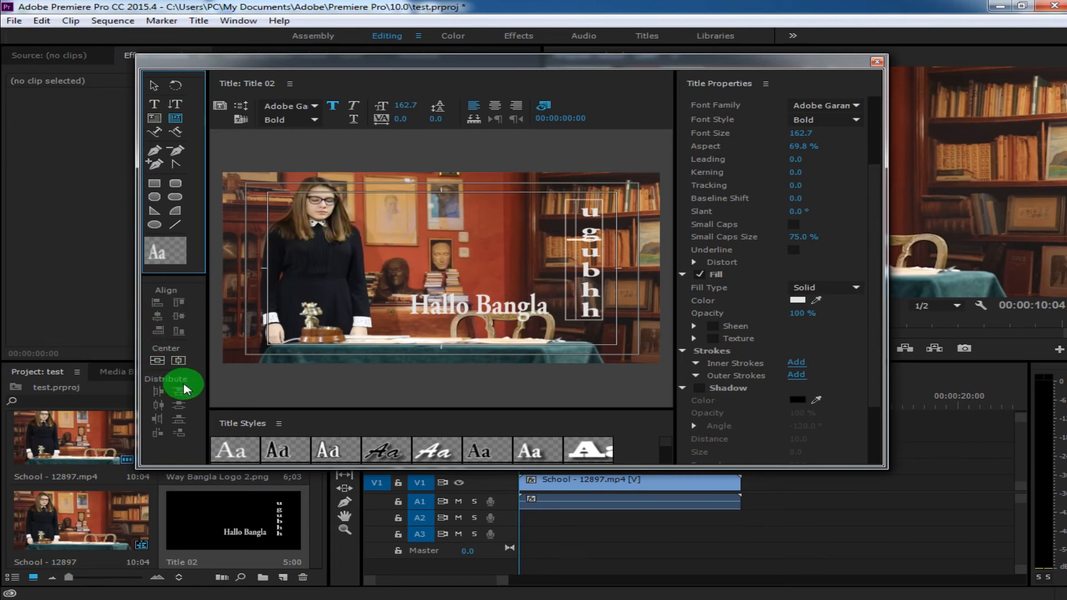
Delete the vertical "ugubhh" text and move the Hallo Bangla text down and left to the desk edge
{"action": "left_click", "coordinate": [154, 86]}
{"action": "left_click_drag", "start_coordinate": [595, 238], "coordinate": [577, 242]}
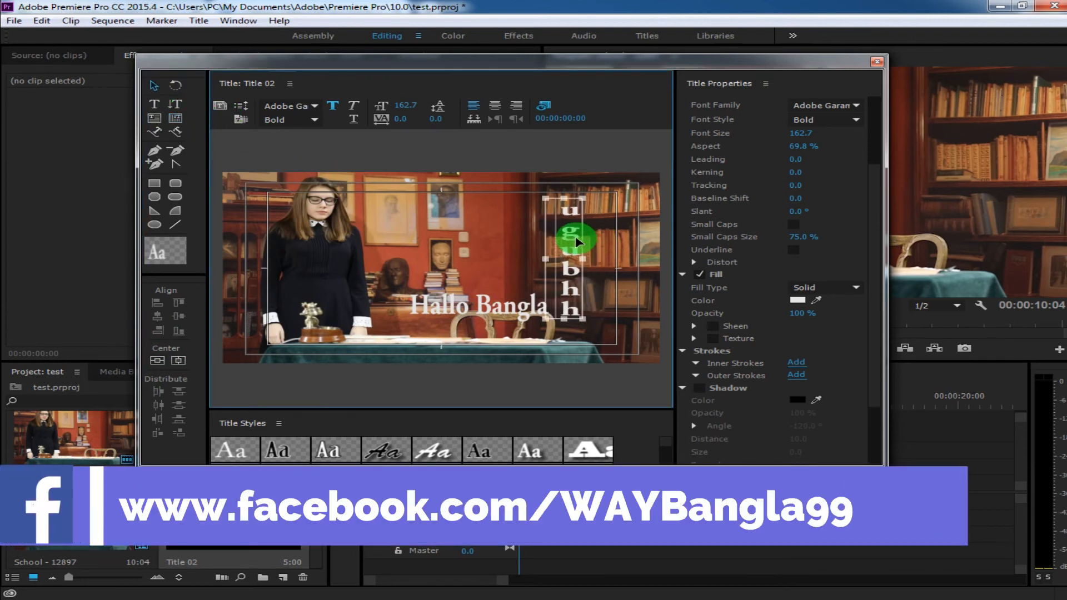
{"action": "key", "text": "Delete"}
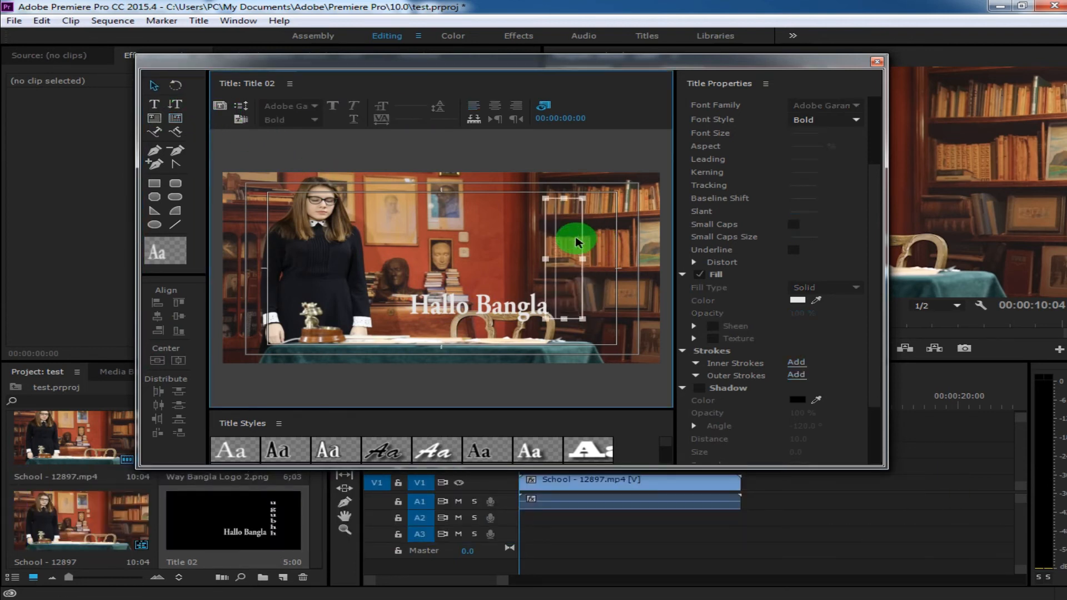
{"action": "left_click", "coordinate": [470, 309]}
{"action": "left_click_drag", "start_coordinate": [447, 300], "coordinate": [444, 331]}
Give the Hallo Bangla text a solid dark green fill and move it over the woman, to about X 564, Y 520
{"action": "left_click", "coordinate": [811, 395]}
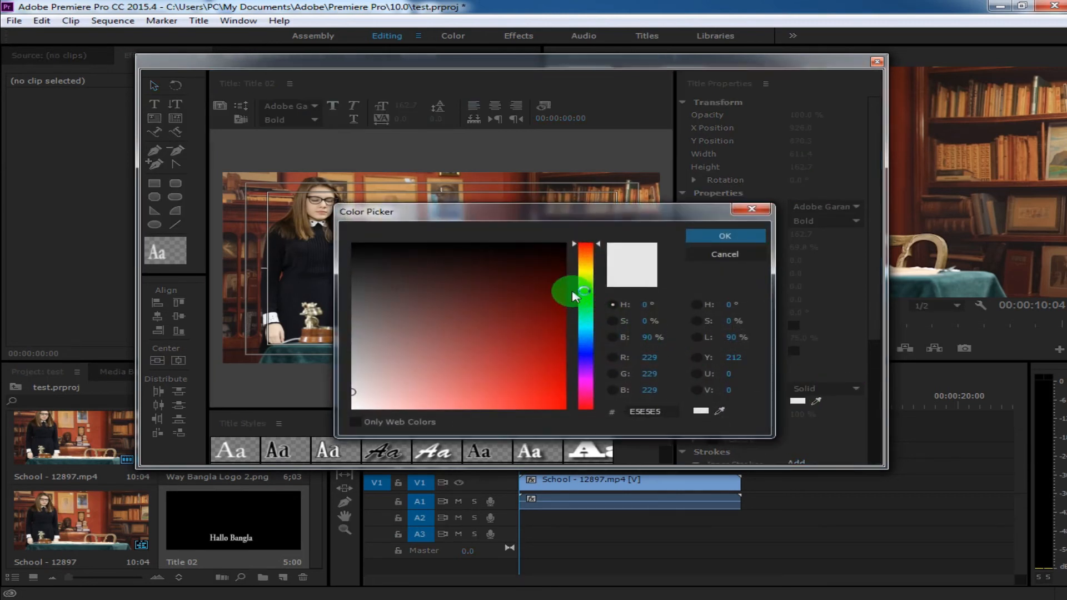
{"action": "left_click", "coordinate": [590, 297]}
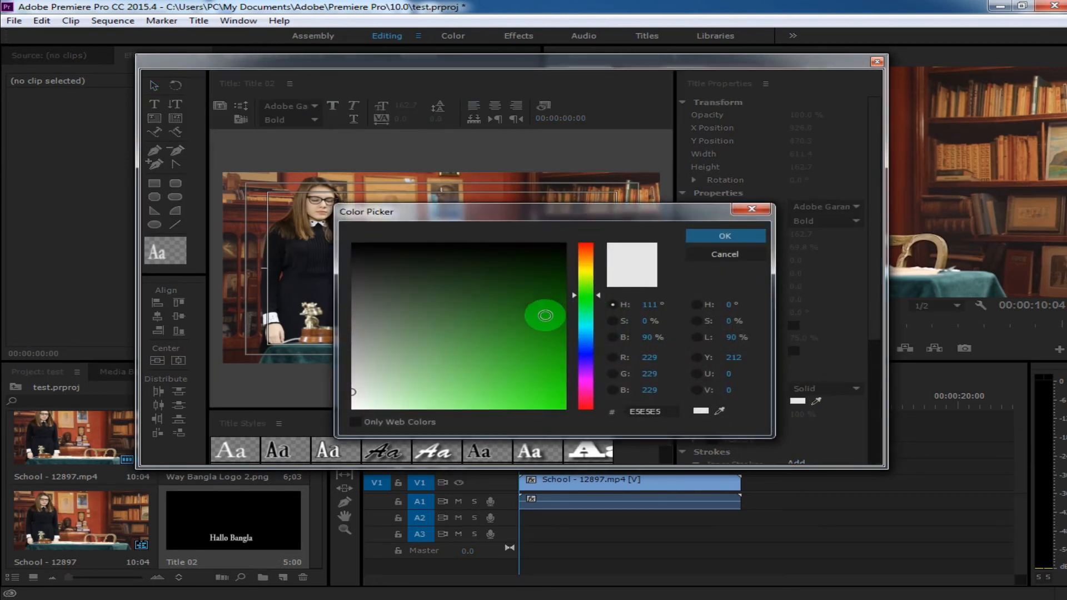
{"action": "left_click", "coordinate": [531, 325]}
{"action": "left_click", "coordinate": [699, 243]}
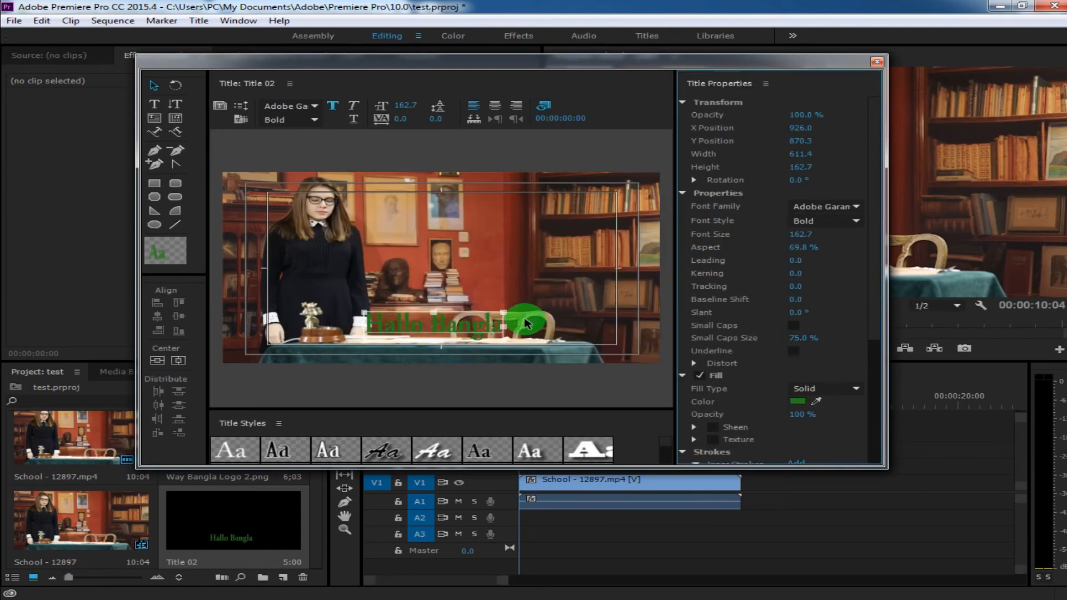
{"action": "left_click_drag", "start_coordinate": [477, 328], "coordinate": [617, 228]}
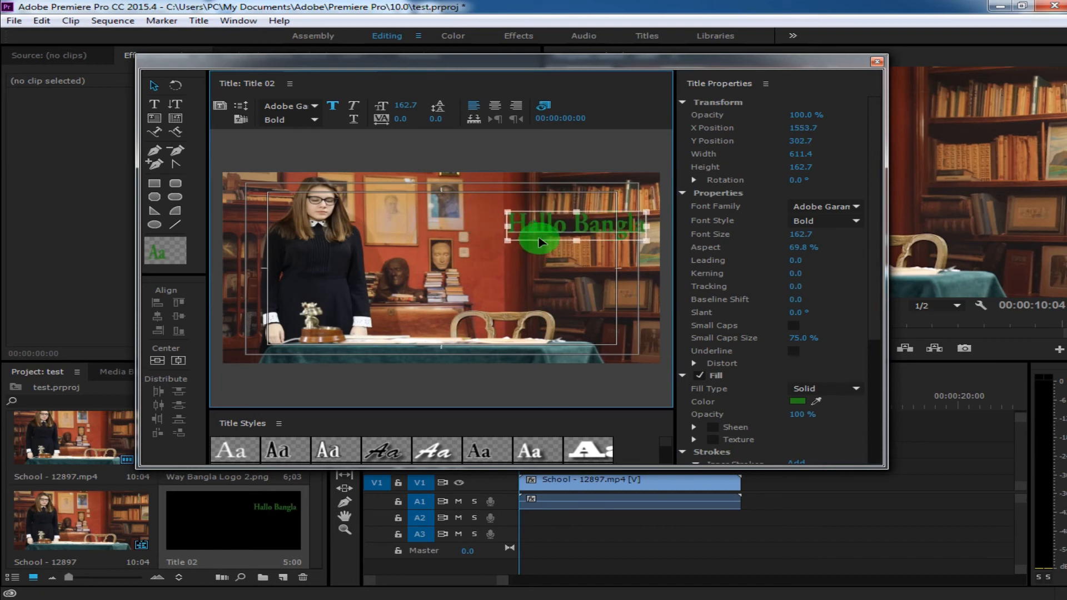
{"action": "left_click_drag", "start_coordinate": [539, 235], "coordinate": [335, 273]}
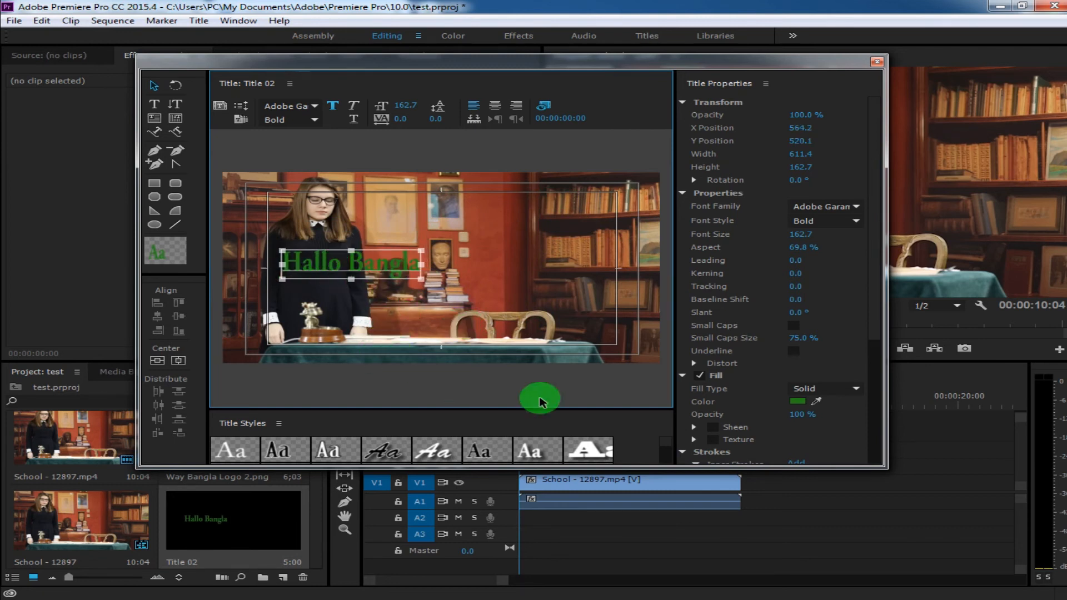
Apply the light green gradient Myriad Pro title style to Hallo Bangla and move the text left to about X 378, Y 513
{"action": "left_click_drag", "start_coordinate": [667, 445], "coordinate": [688, 506]}
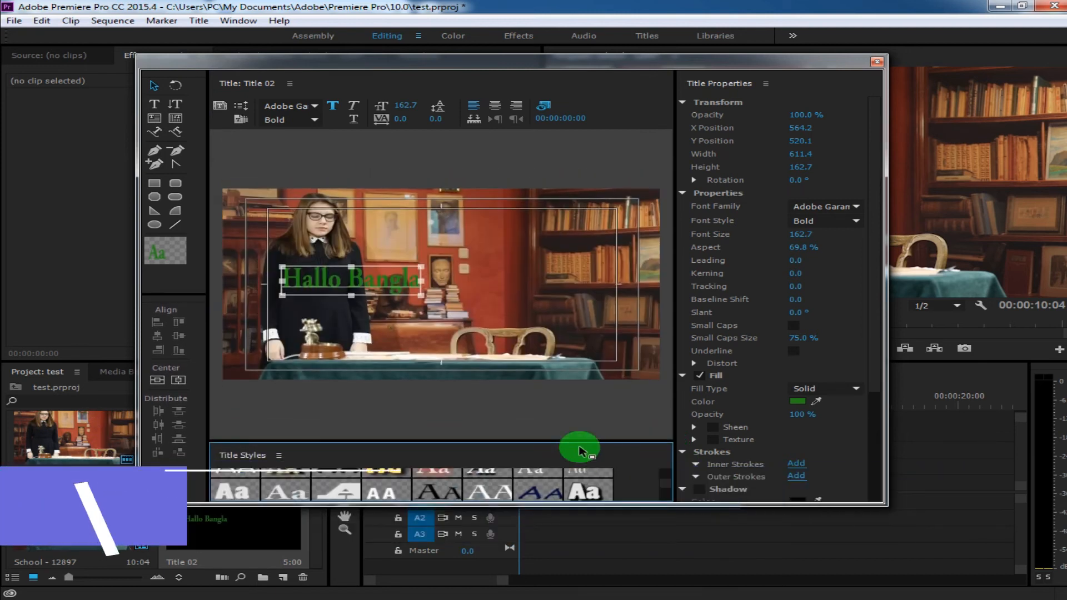
{"action": "left_click_drag", "start_coordinate": [572, 441], "coordinate": [576, 384]}
{"action": "left_click_drag", "start_coordinate": [663, 451], "coordinate": [671, 463]}
{"action": "left_click", "coordinate": [253, 470]}
{"action": "left_click", "coordinate": [280, 468]}
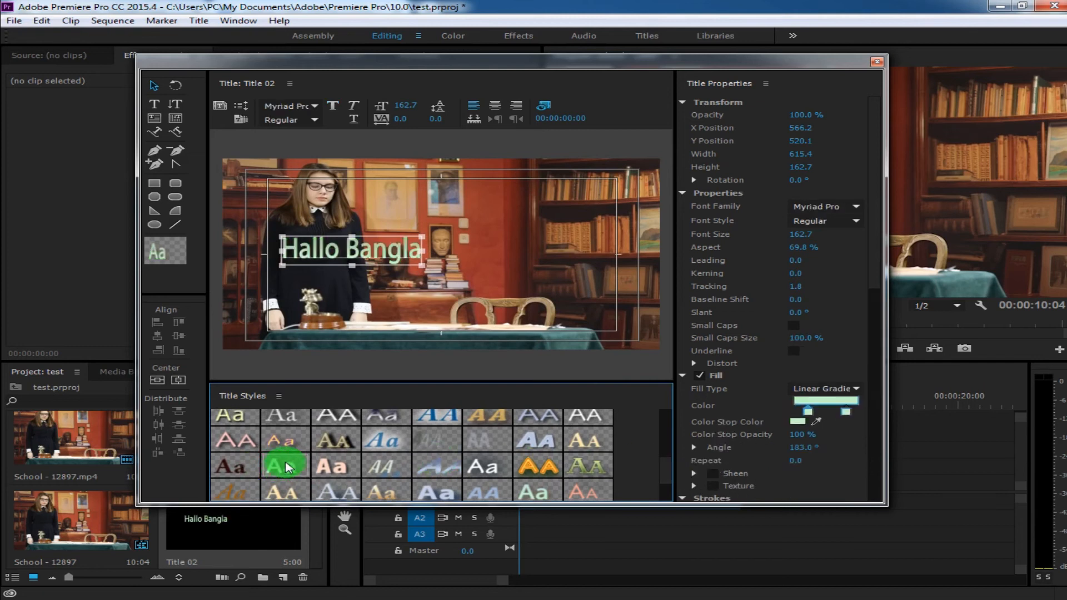
{"action": "left_click_drag", "start_coordinate": [387, 254], "coordinate": [338, 252]}
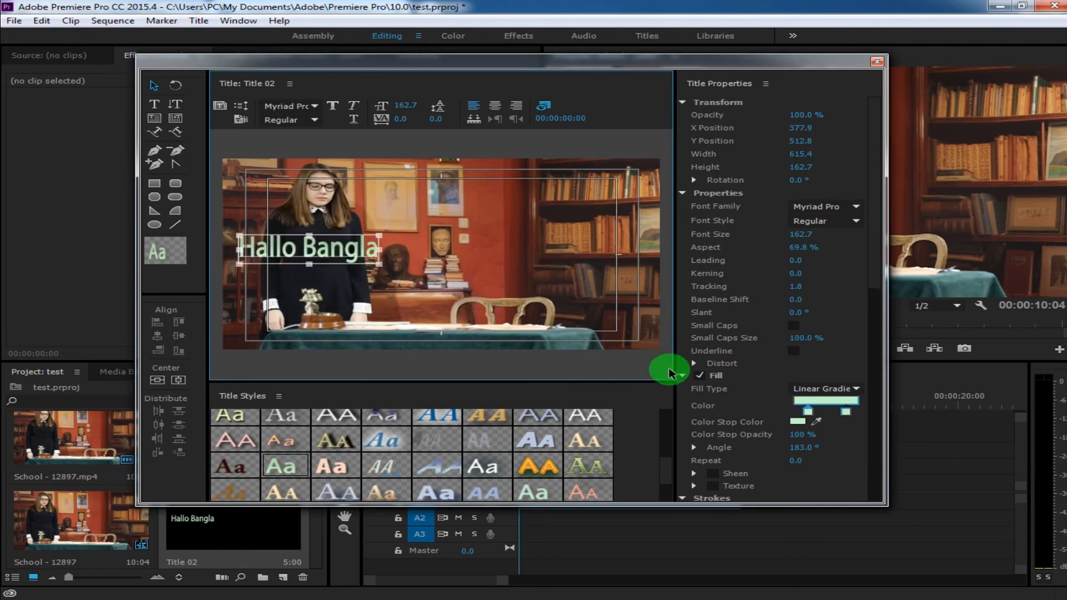
{"action": "scroll", "coordinate": [818, 406], "scroll_direction": "down", "scroll_amount": 2}
{"action": "scroll", "coordinate": [812, 395], "scroll_direction": "down", "scroll_amount": 7}
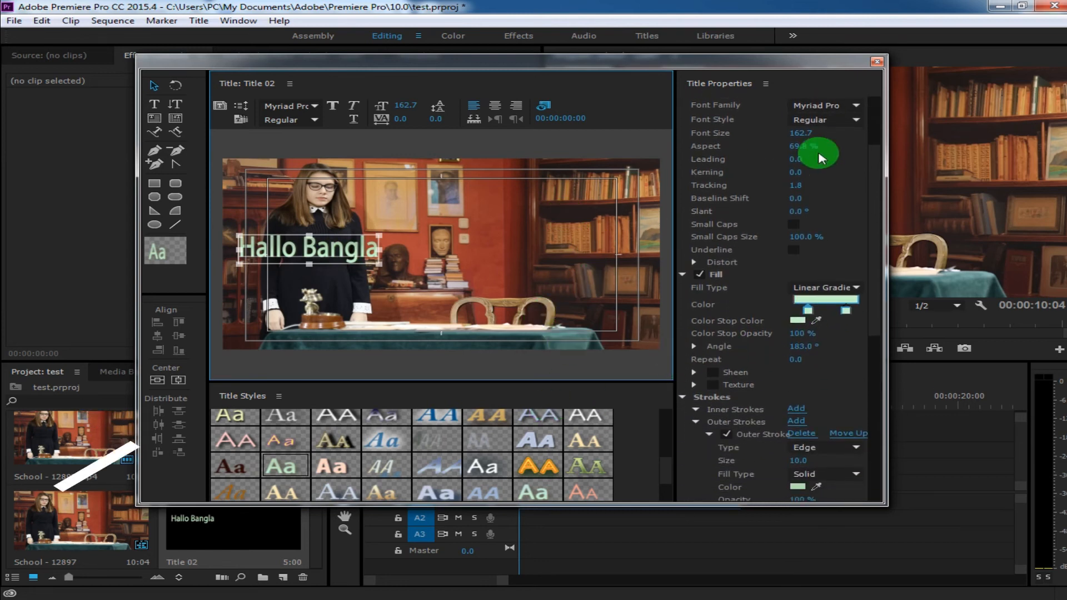
{"action": "scroll", "coordinate": [273, 444], "scroll_direction": "down", "scroll_amount": 2}
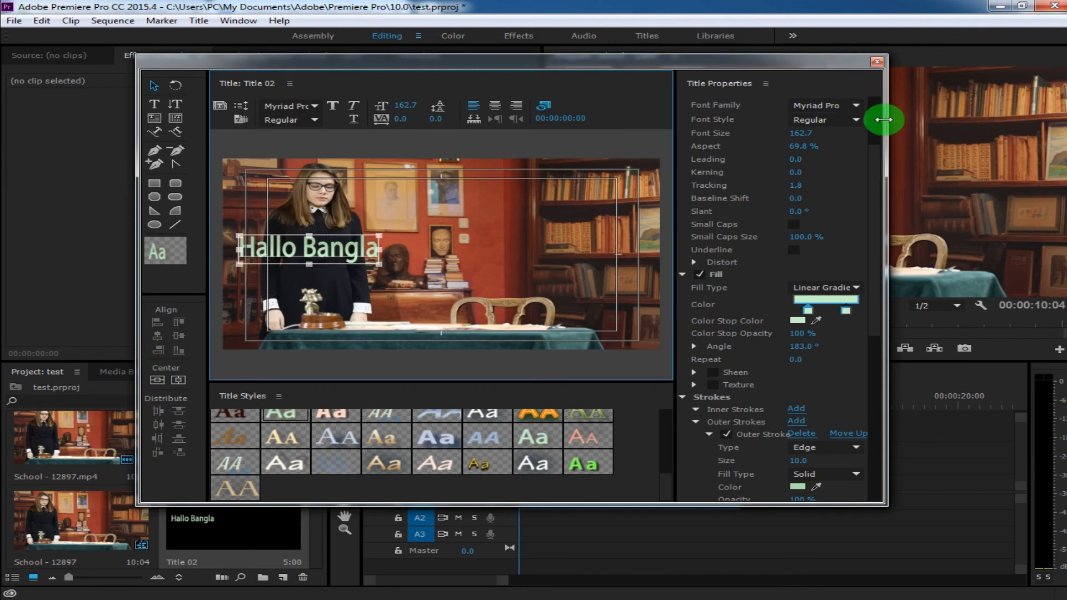
{"action": "scroll", "coordinate": [881, 119], "scroll_direction": "up", "scroll_amount": 3}
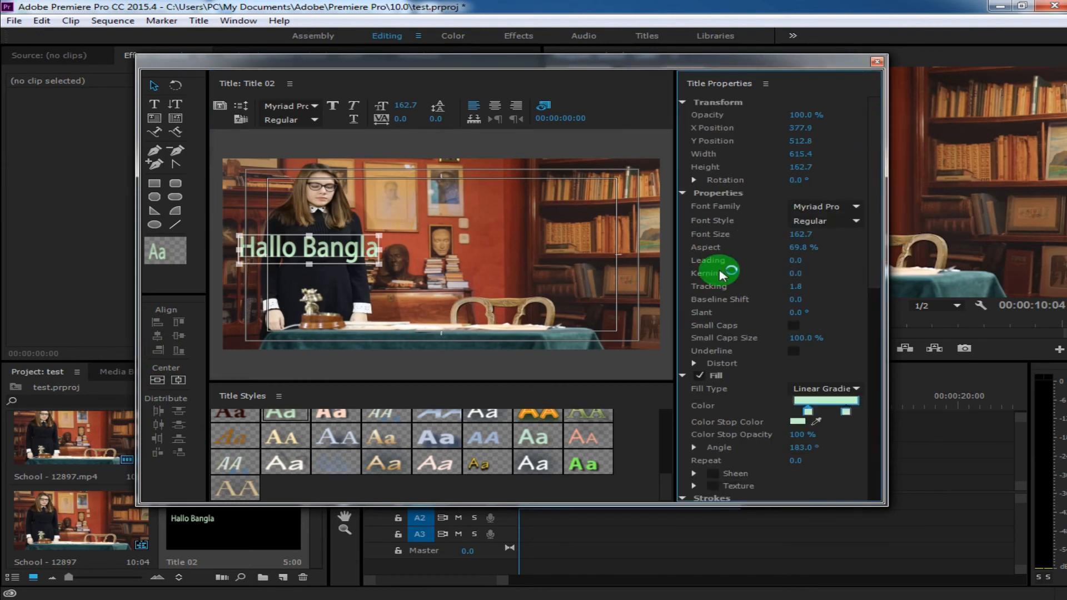
{"action": "left_click", "coordinate": [154, 87]}
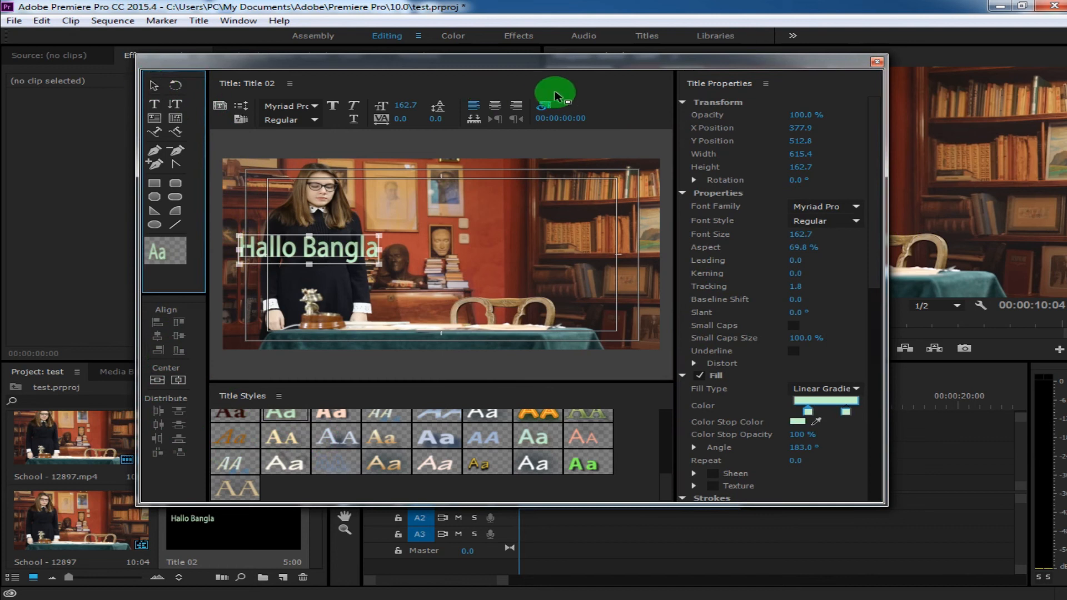
Close the title and place Title 02 on track V2 above the school video, trimmed to about two seconds, and scrub to 00:00:04:09
{"action": "left_click", "coordinate": [881, 62]}
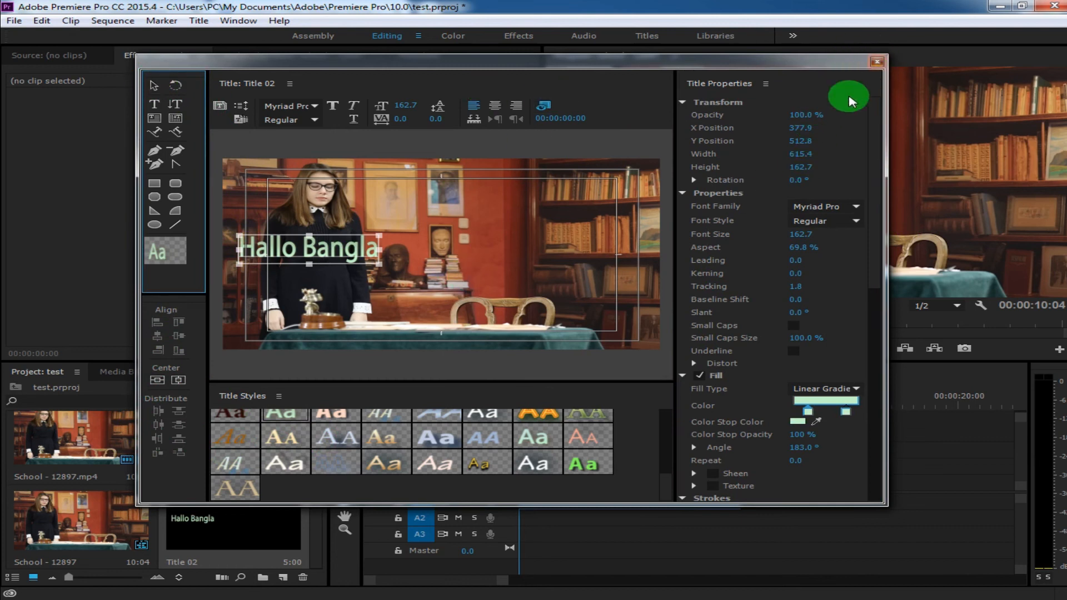
{"action": "left_click", "coordinate": [237, 531]}
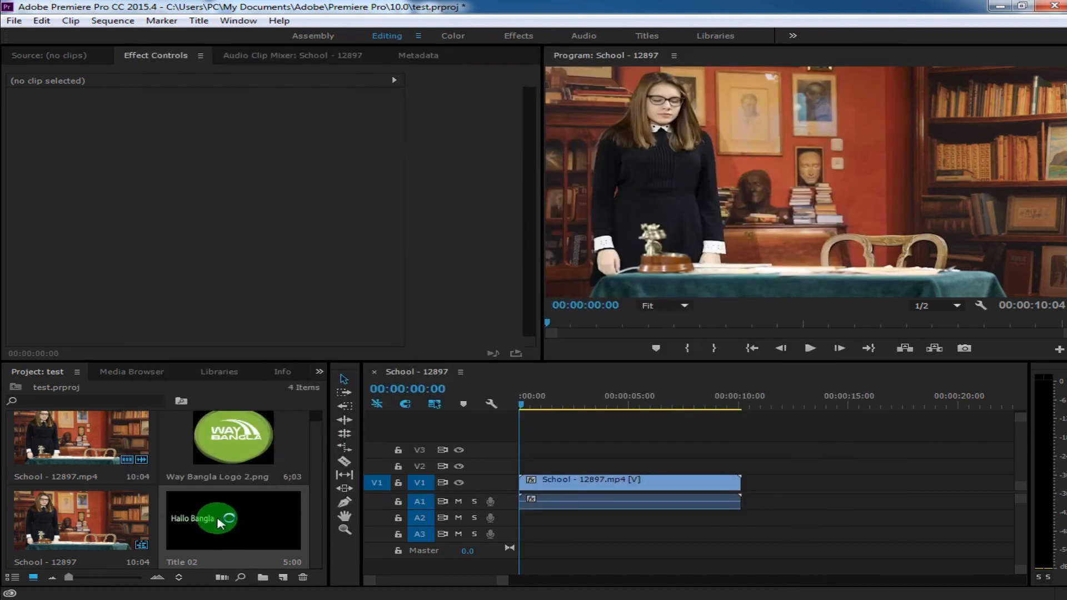
{"action": "left_click_drag", "start_coordinate": [220, 524], "coordinate": [562, 471]}
{"action": "left_click_drag", "start_coordinate": [657, 468], "coordinate": [598, 471]}
{"action": "left_click_drag", "start_coordinate": [529, 411], "coordinate": [620, 409]}
{"action": "left_click", "coordinate": [760, 487]}
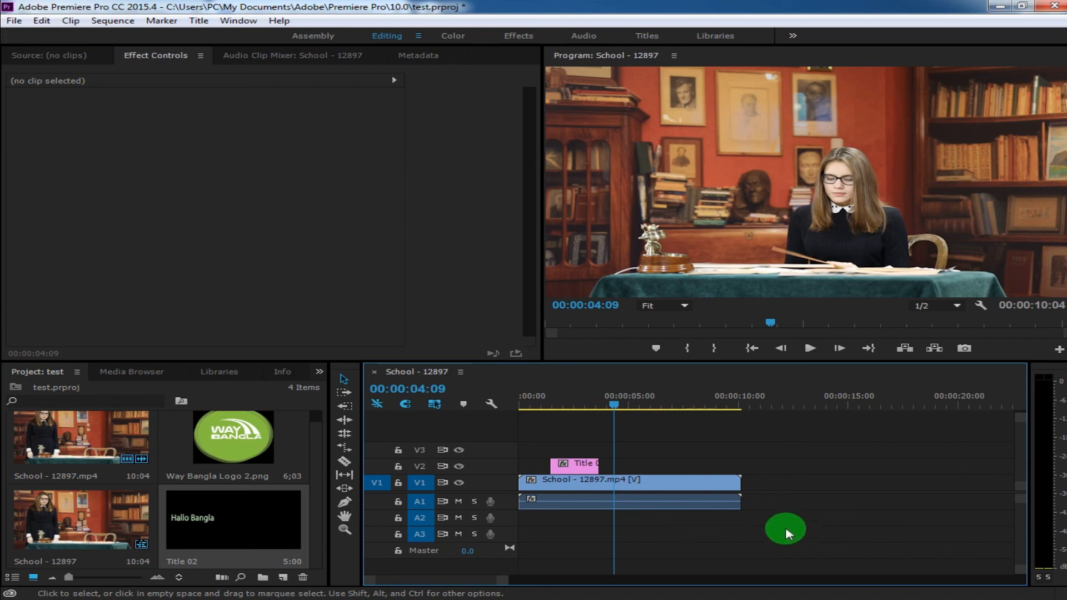
{"action": "left_click_drag", "start_coordinate": [800, 452], "coordinate": [858, 523]}
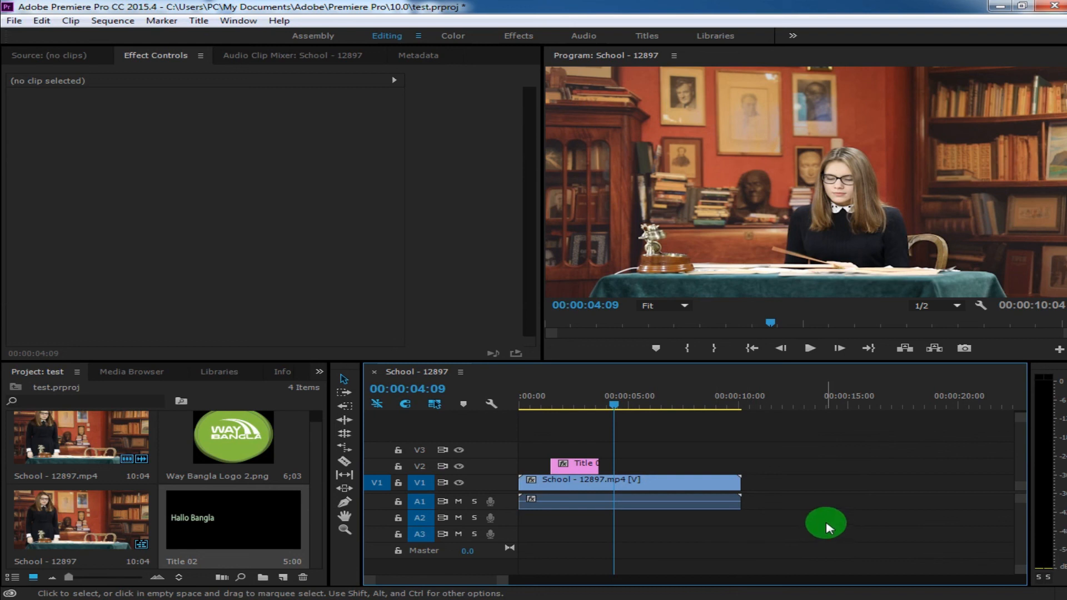
{"action": "left_click_drag", "start_coordinate": [792, 530], "coordinate": [728, 451]}
{"action": "left_click", "coordinate": [769, 528]}
{"action": "left_click_drag", "start_coordinate": [738, 533], "coordinate": [839, 483]}
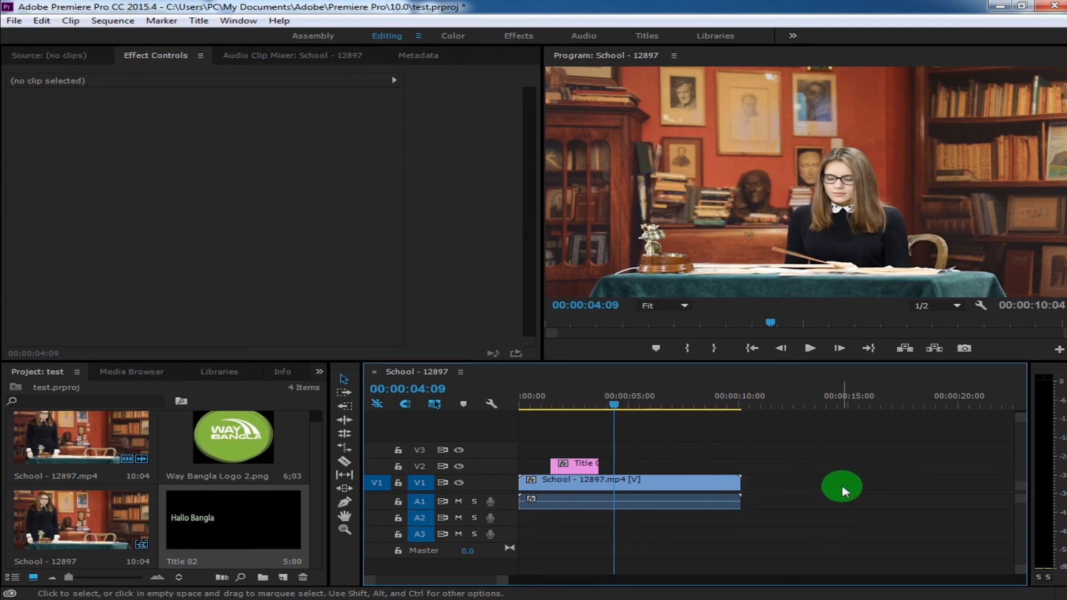